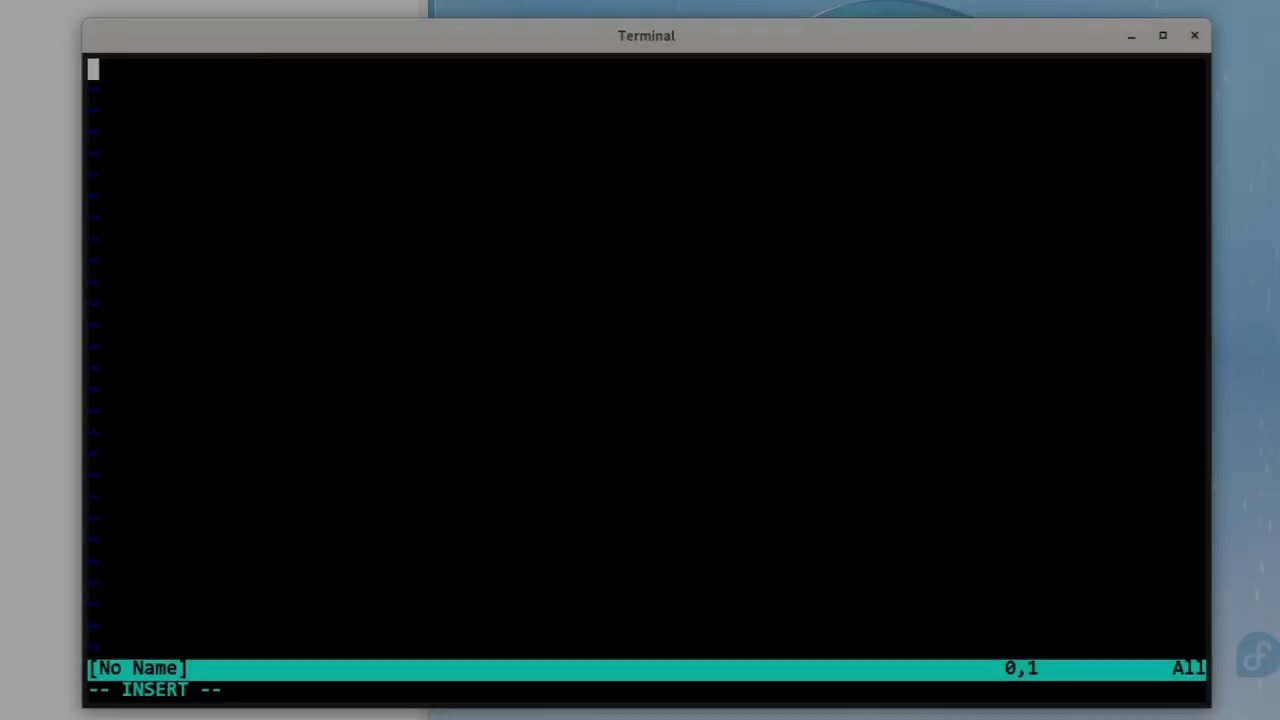
# Write a paragraph beginning "Here is a line of text in a text editor", explaining that plain text simply wraps at the terminal's edge.
pyautogui.write('Here is a line of text in a text editor. Plain text has no ')
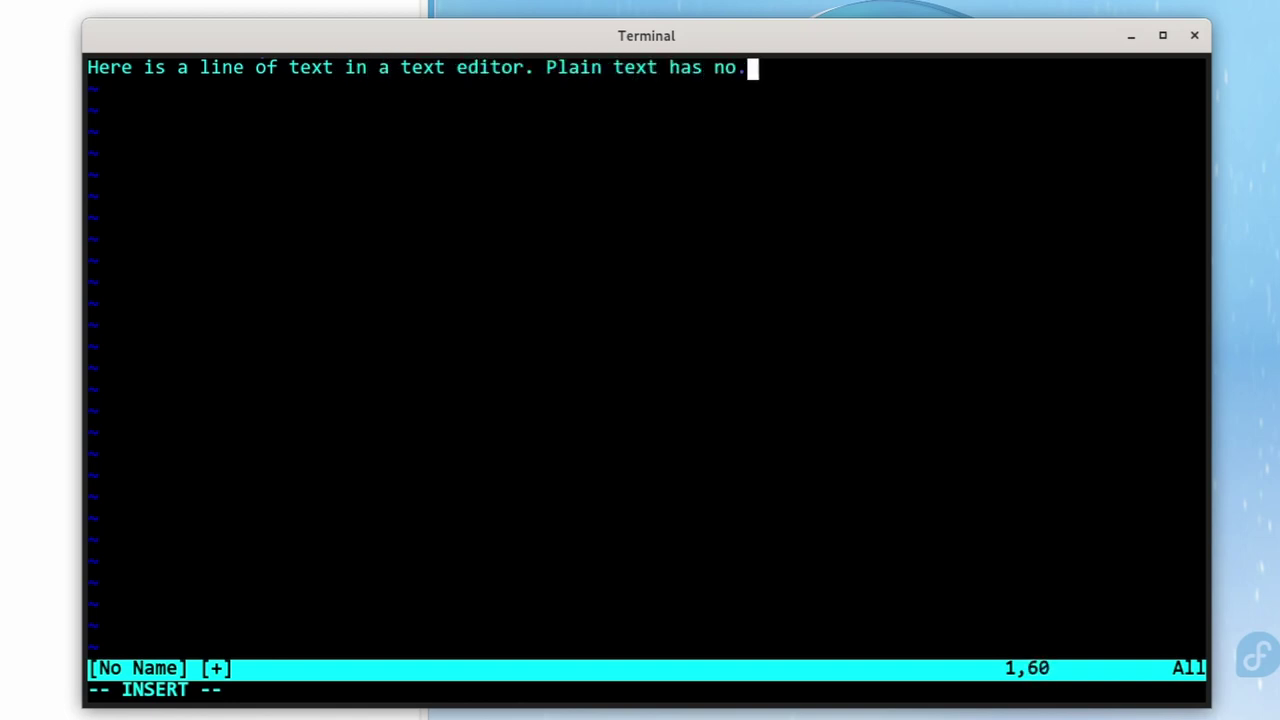
pyautogui.write('concept of page width, so it simply wraps at the edge ')
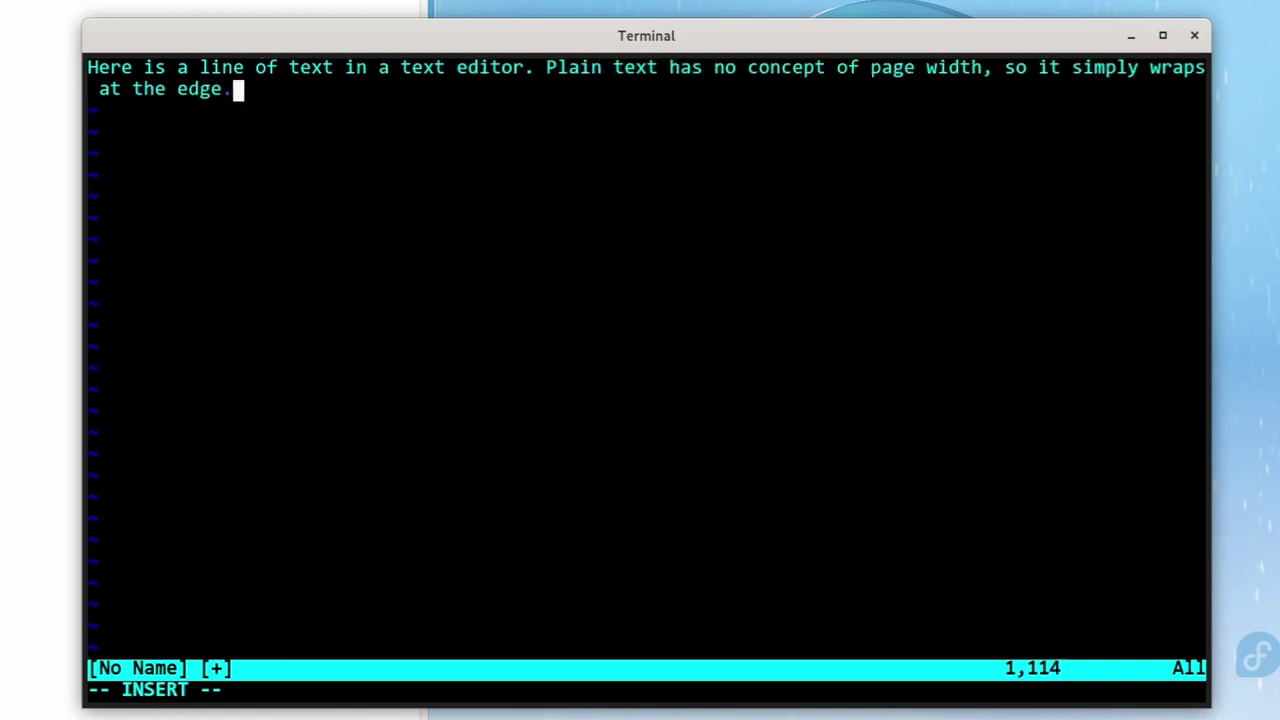
pyautogui.write('of our terminal.')
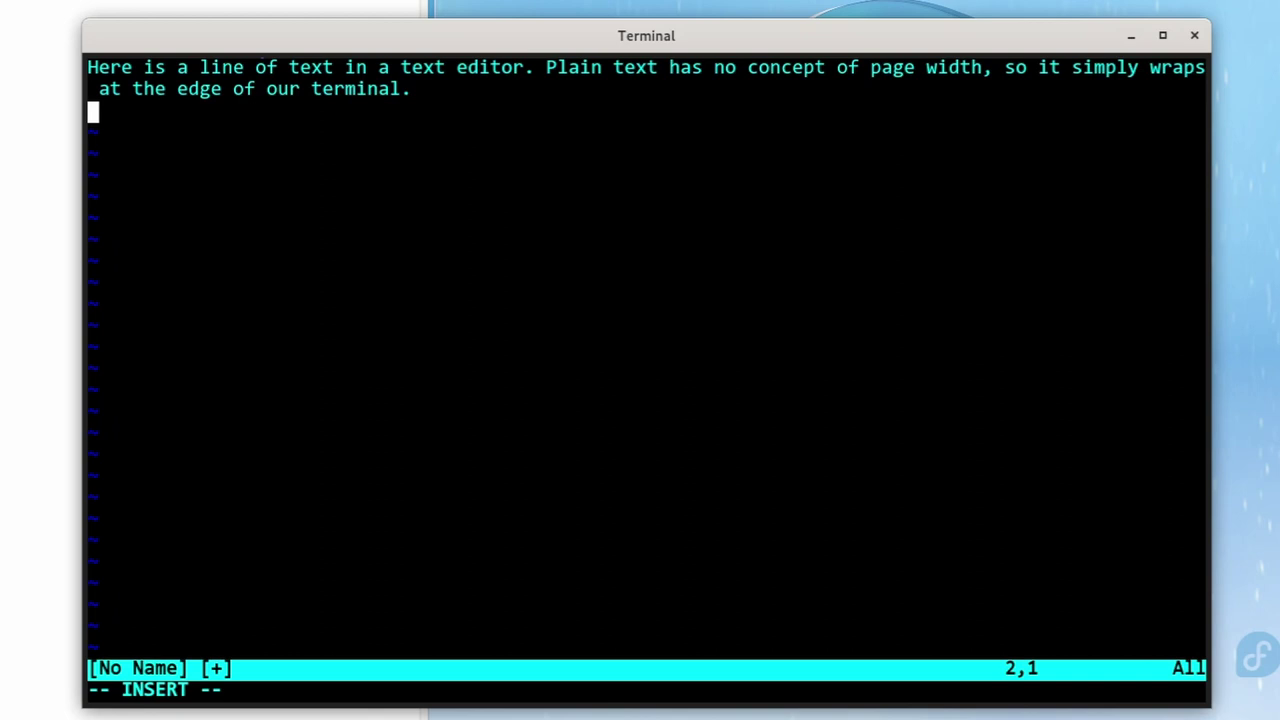
# Print the text to the PostScript file ~/printjob.ps with the hardcopy command.
pyautogui.press('Escape')
pyautogui.write(':hardcopy >')
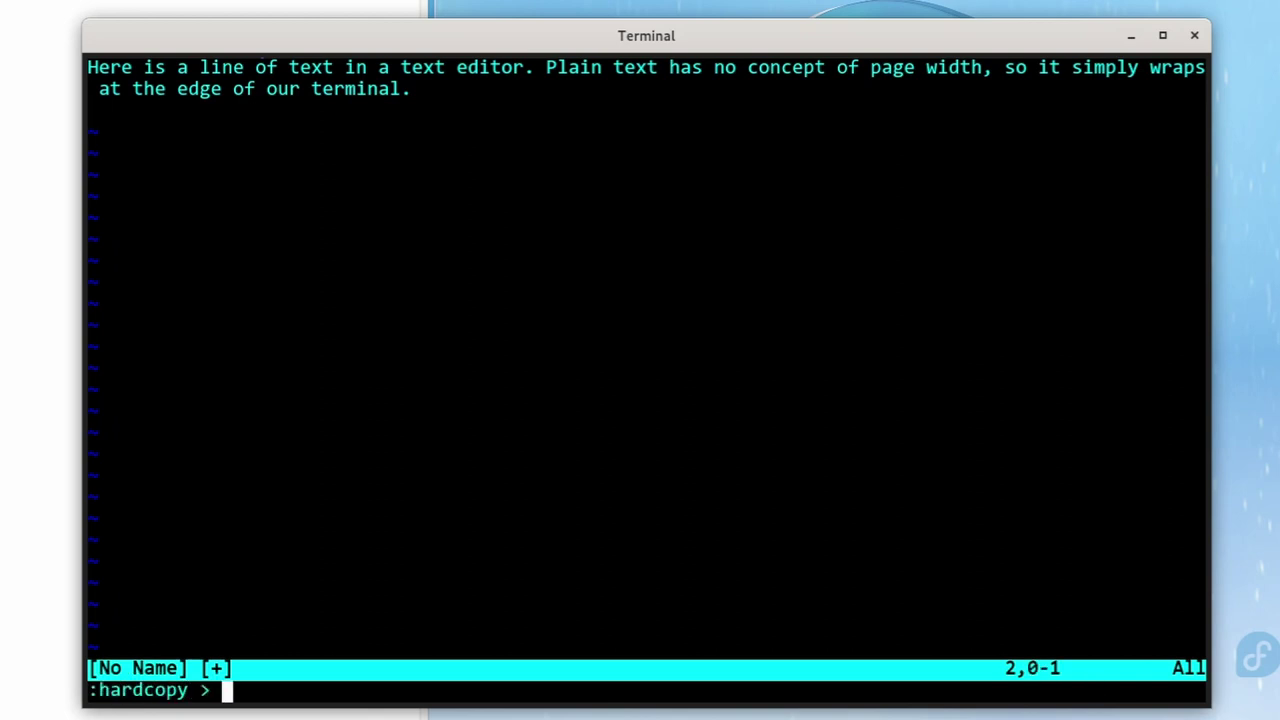
pyautogui.write(' ~/printjob.')
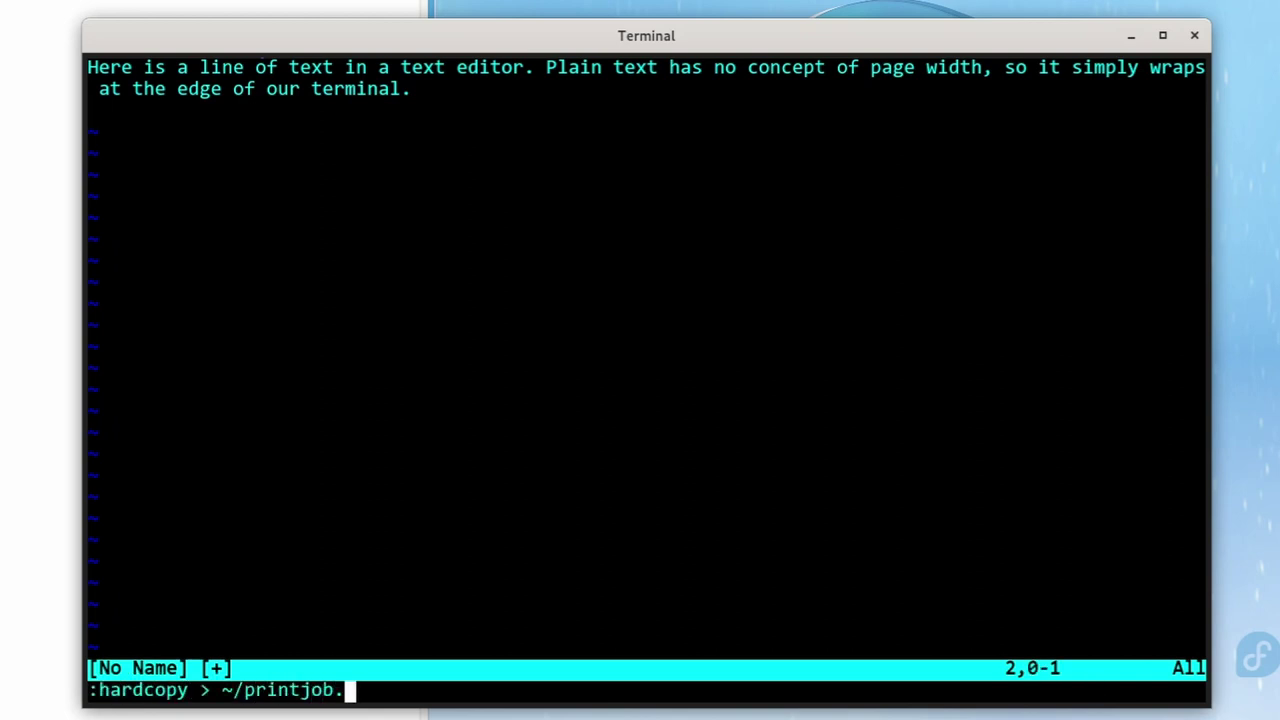
pyautogui.write('ps')
pyautogui.press('Return')
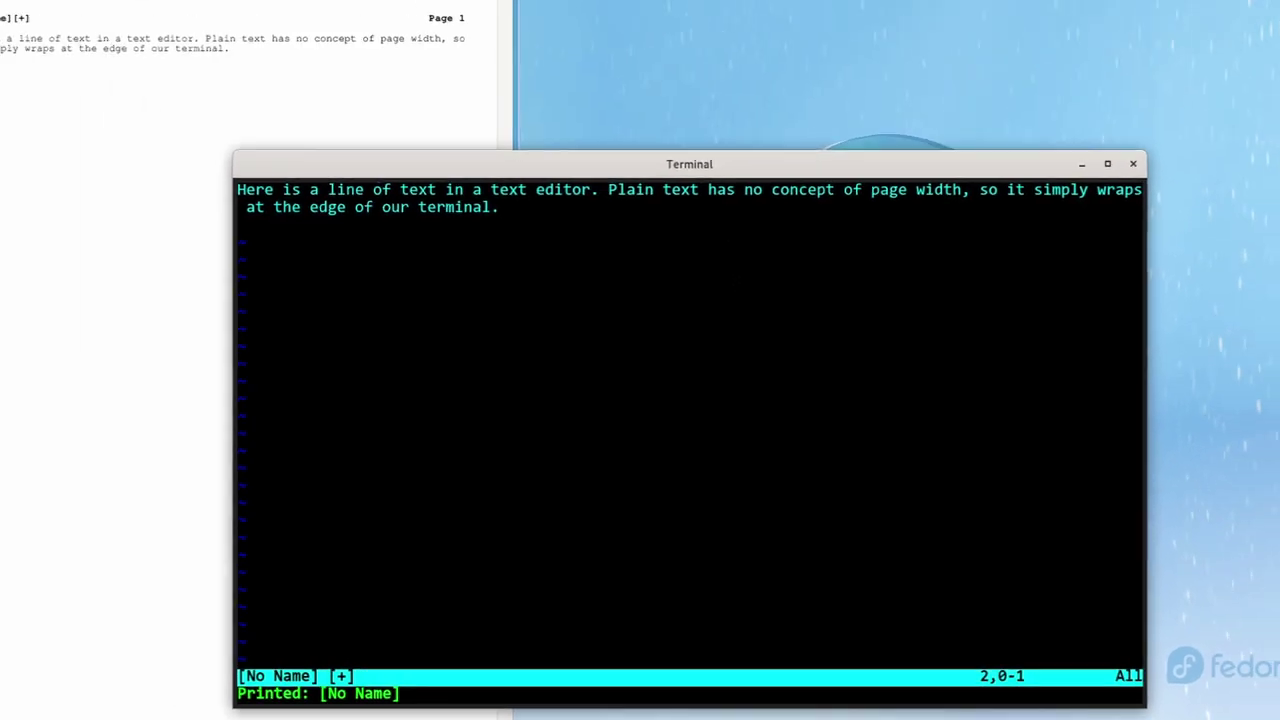
# Quit Vim without saving and start the wp word processor from the shell.
pyautogui.write(':q!')
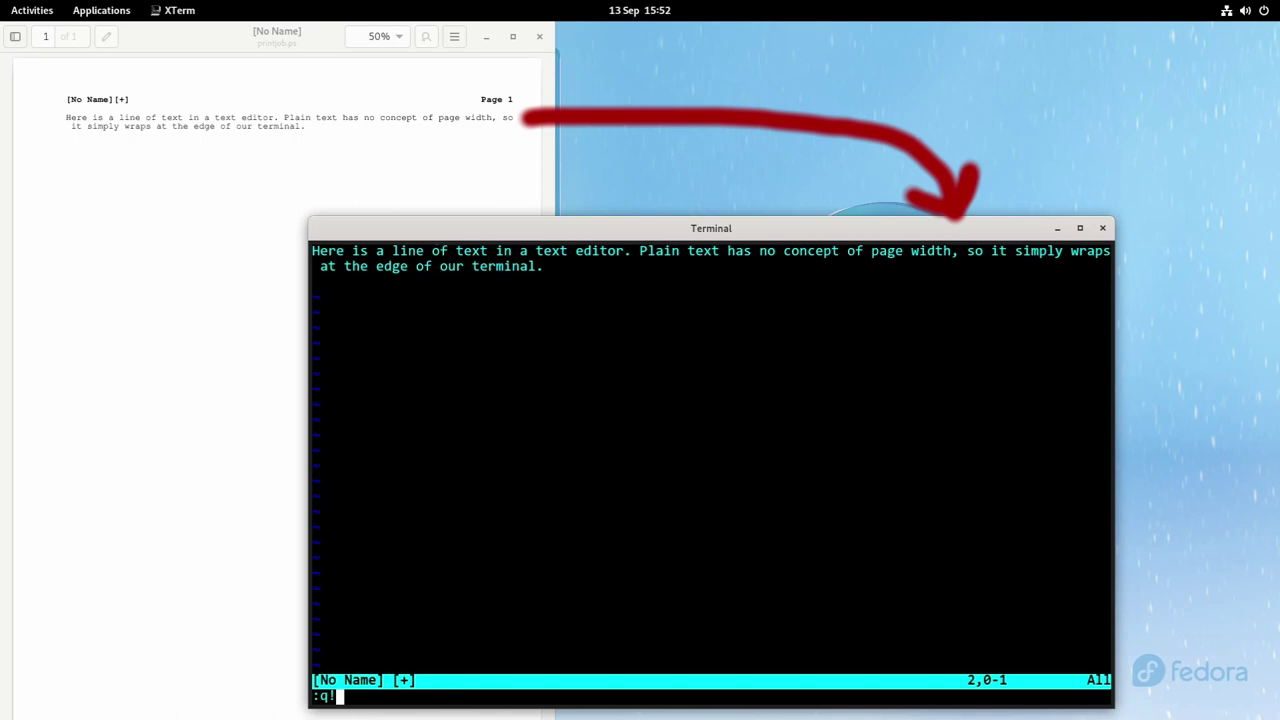
pyautogui.press('Return')
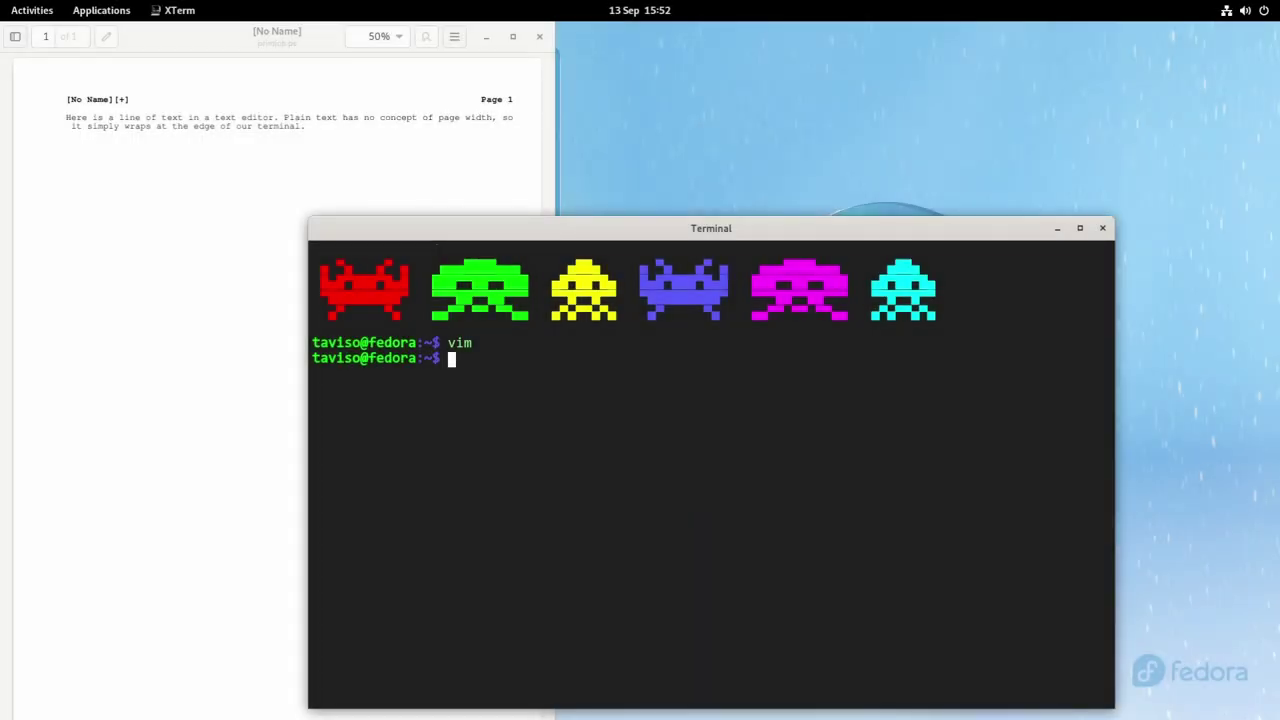
pyautogui.write('wp')
pyautogui.press('Return')
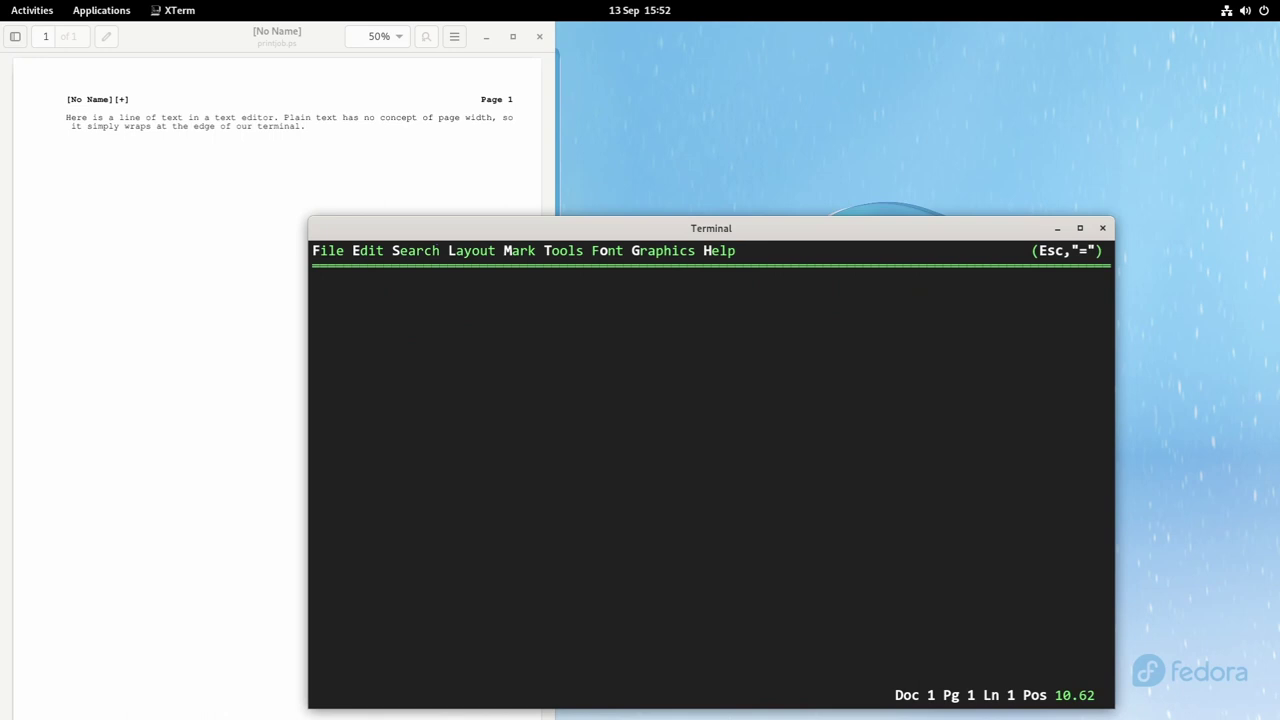
# Write a paragraph beginning "Here is a line of text in a word processor.", explaining that it knows page width and wraps lines correctly.
pyautogui.write('Here is a line of')
pyautogui.write(' text in a word proc')
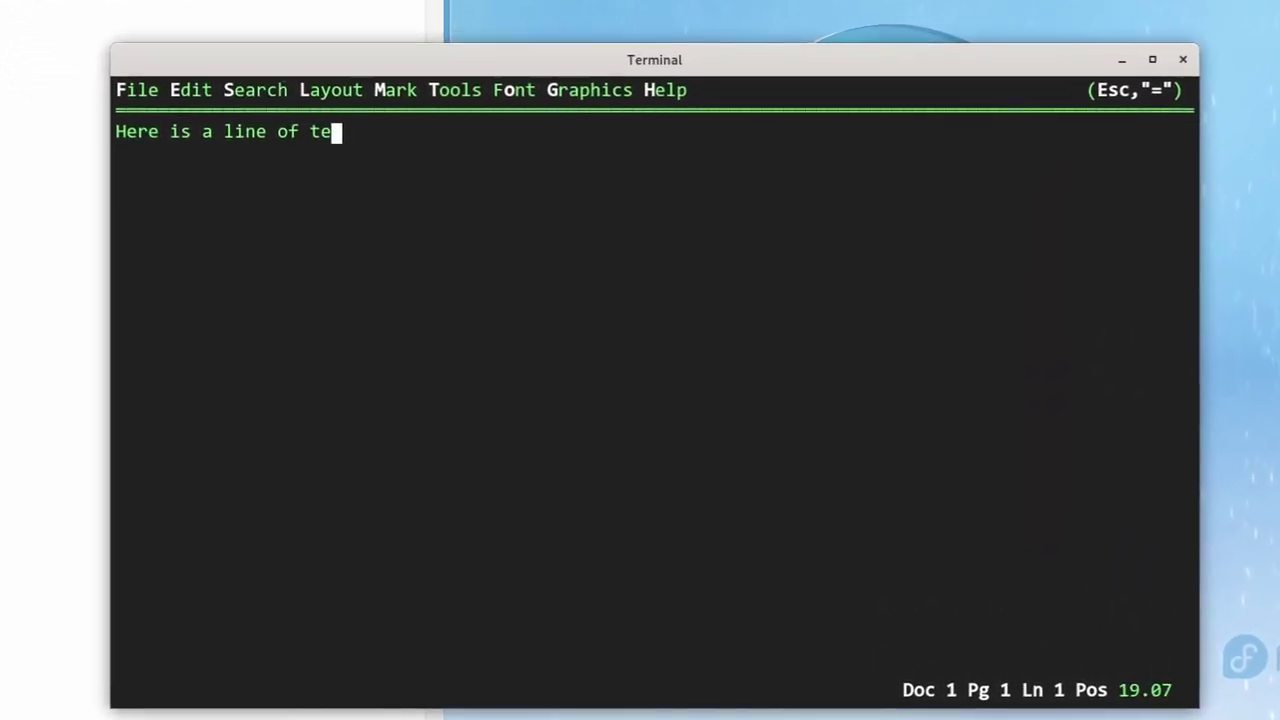
pyautogui.write('essor. ')
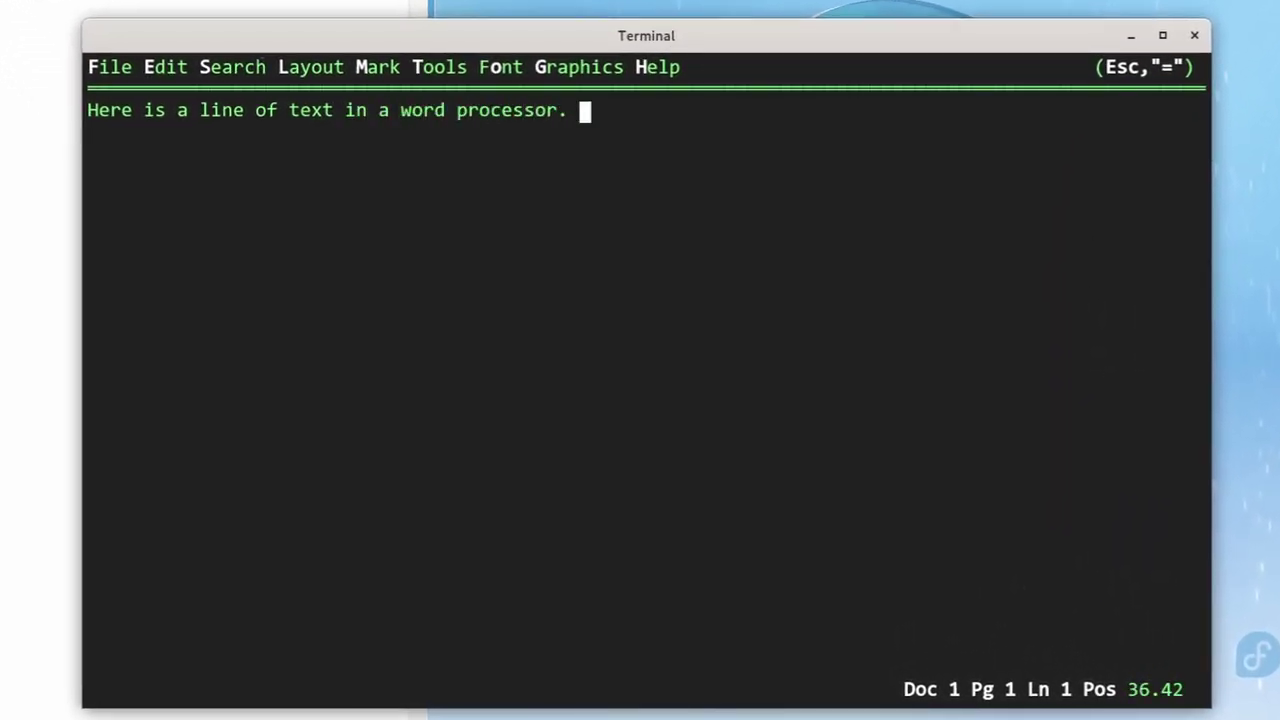
pyautogui.write('A word processor does have a concept of page wid')
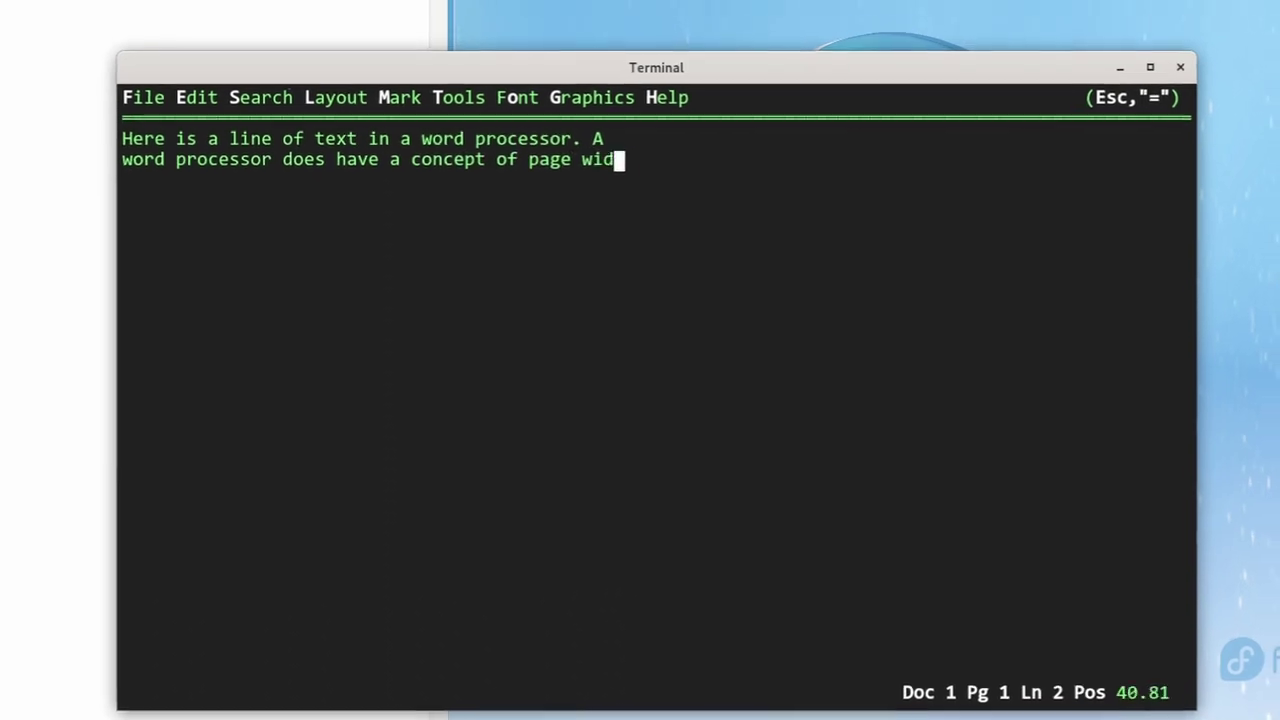
pyautogui.write('th, so it knows where to wra')
pyautogui.write('p the lines corr')
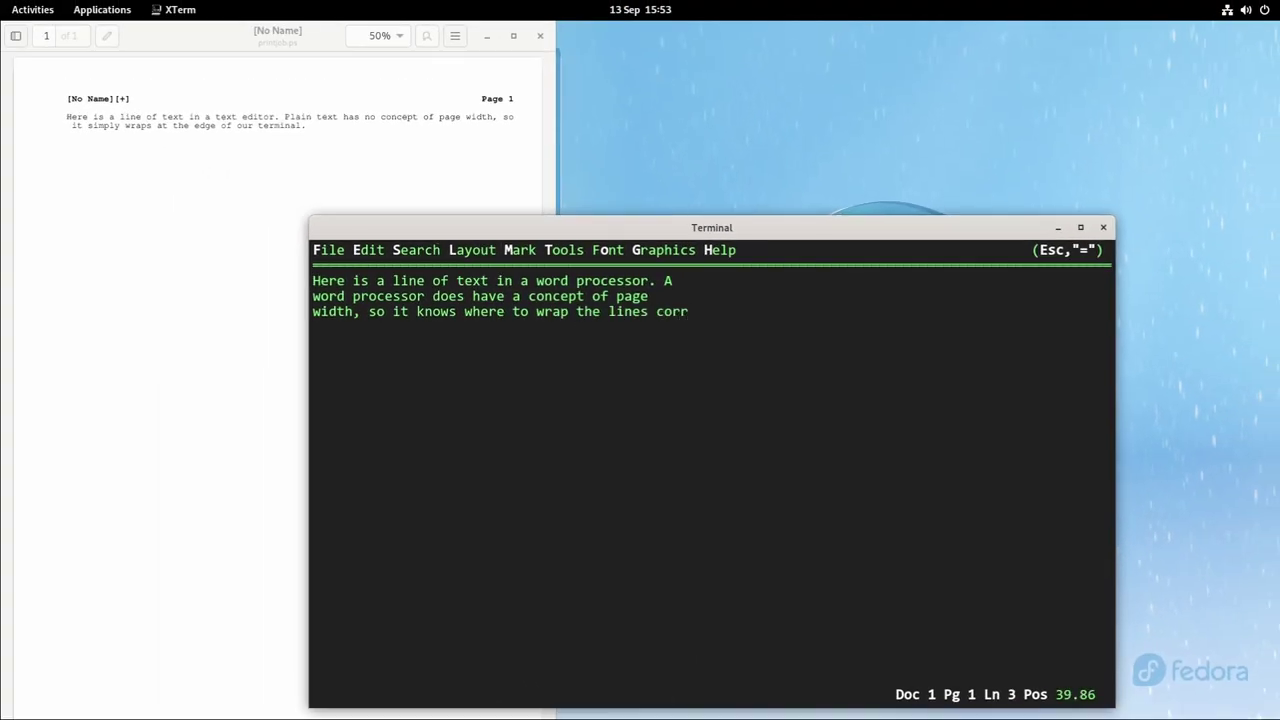
pyautogui.write('ectly.')
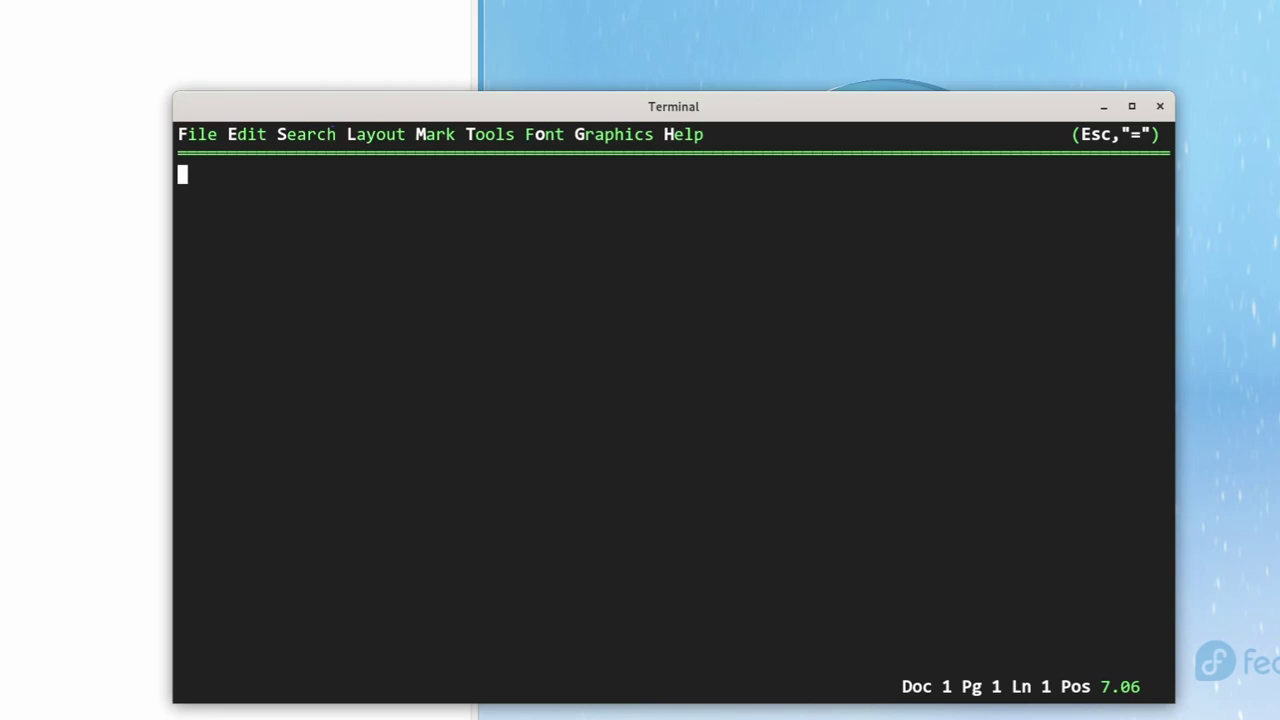
# In the blank document, write a paragraph beginning "Let's look at an example of something you can do with this", about dynamic spacing for justification.
pyautogui.write("Let's")
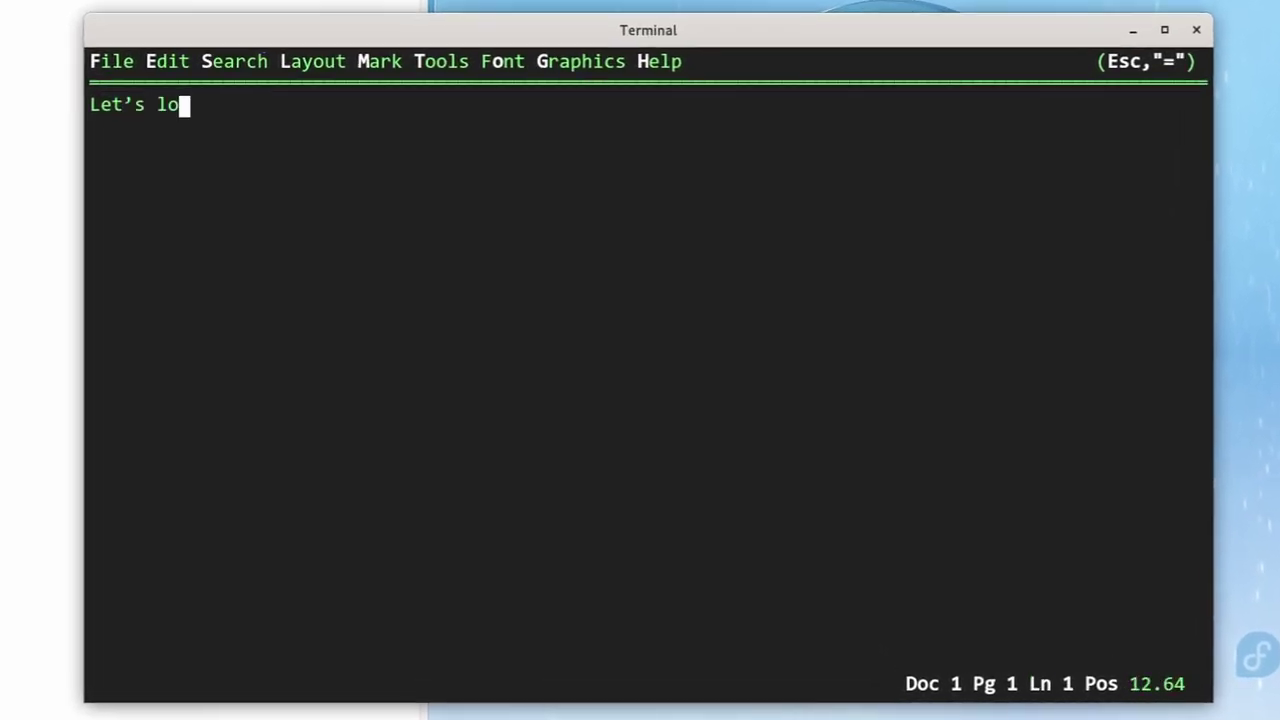
pyautogui.write(' look at an exampl')
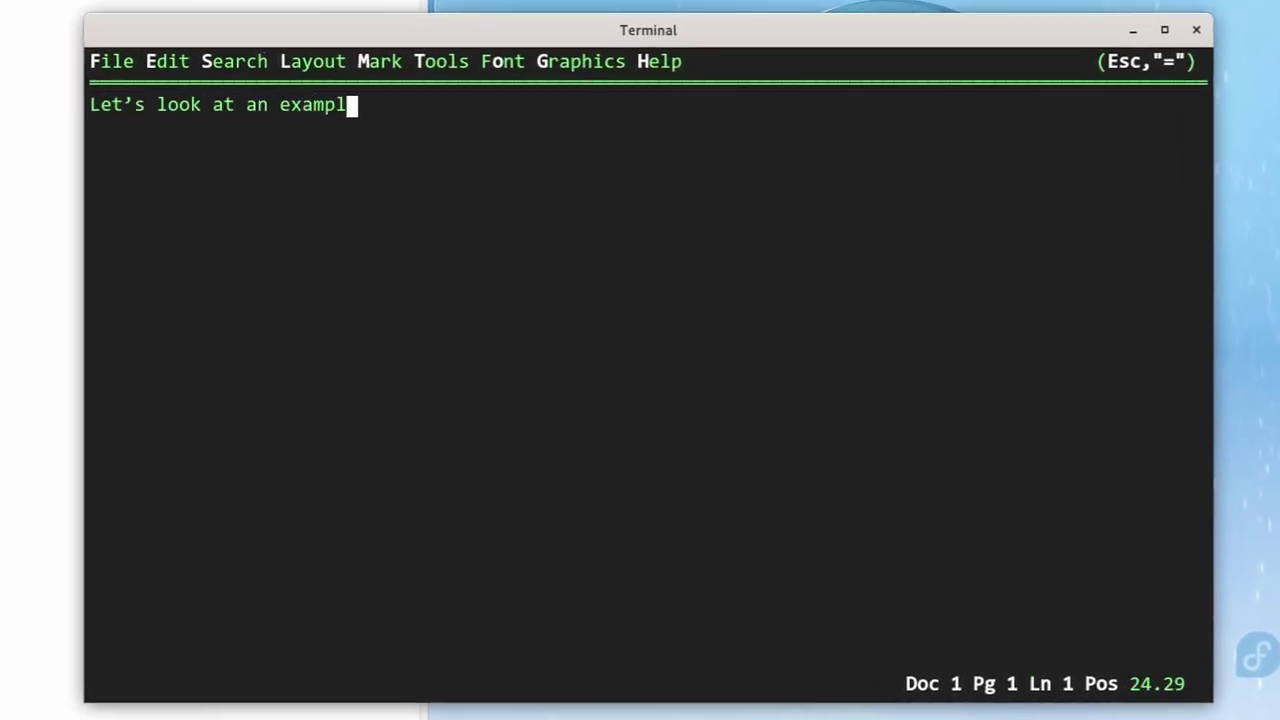
pyautogui.write('something you can')
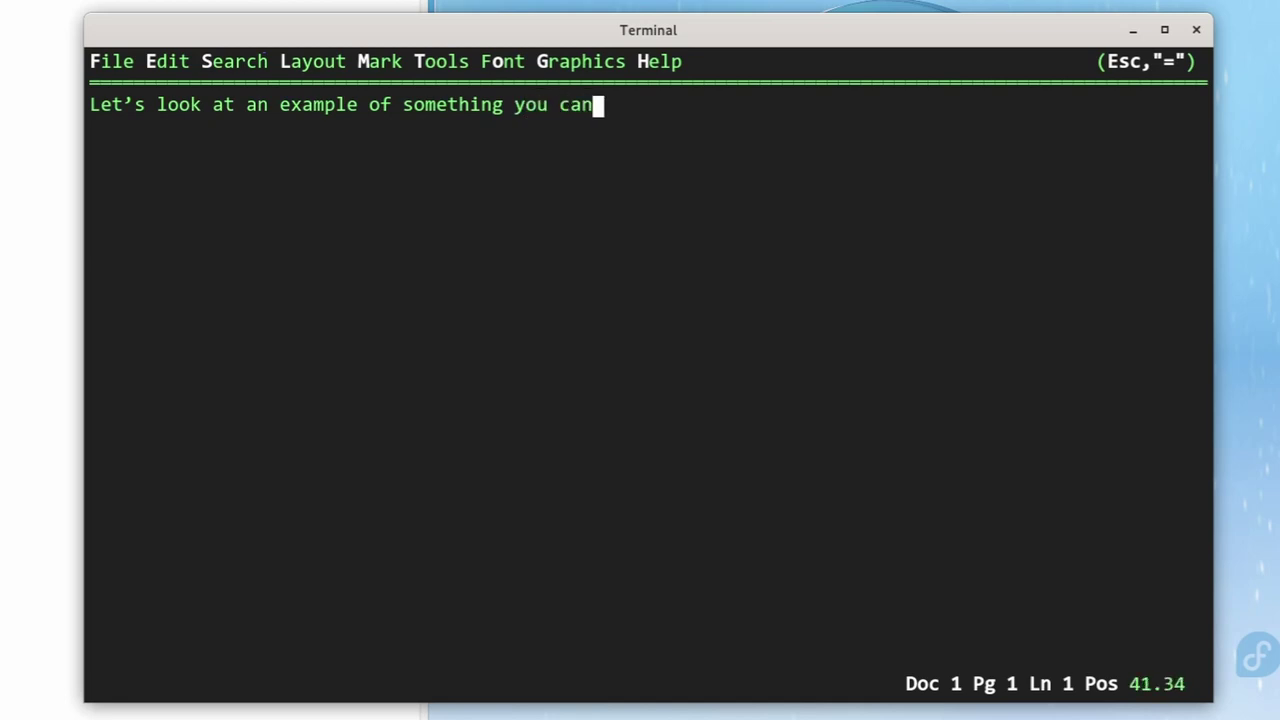
pyautogui.write(' do with this, because we know the font and page dimensions, we can adjust the spacing dynamically to perform justification.')
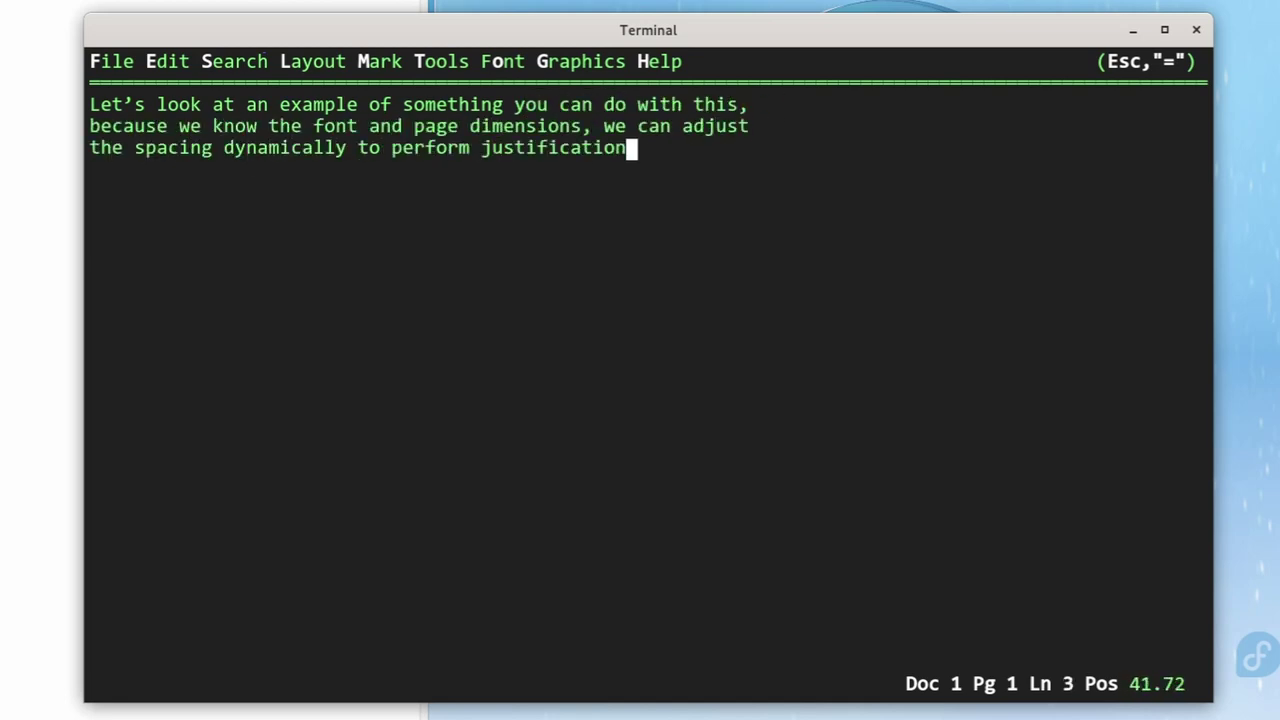
# Add a second paragraph starting with "Justification is simply making our text align neatly along the margin.".
pyautogui.press('Return')
pyautogui.press('Return')
pyautogui.write('Justification is simply making our text align neatly along the m,arg')
pyautogui.press('BackSpace')
pyautogui.press('BackSpace')
pyautogui.press('BackSpace')
pyautogui.press('BackSpace')
pyautogui.write('argin.')
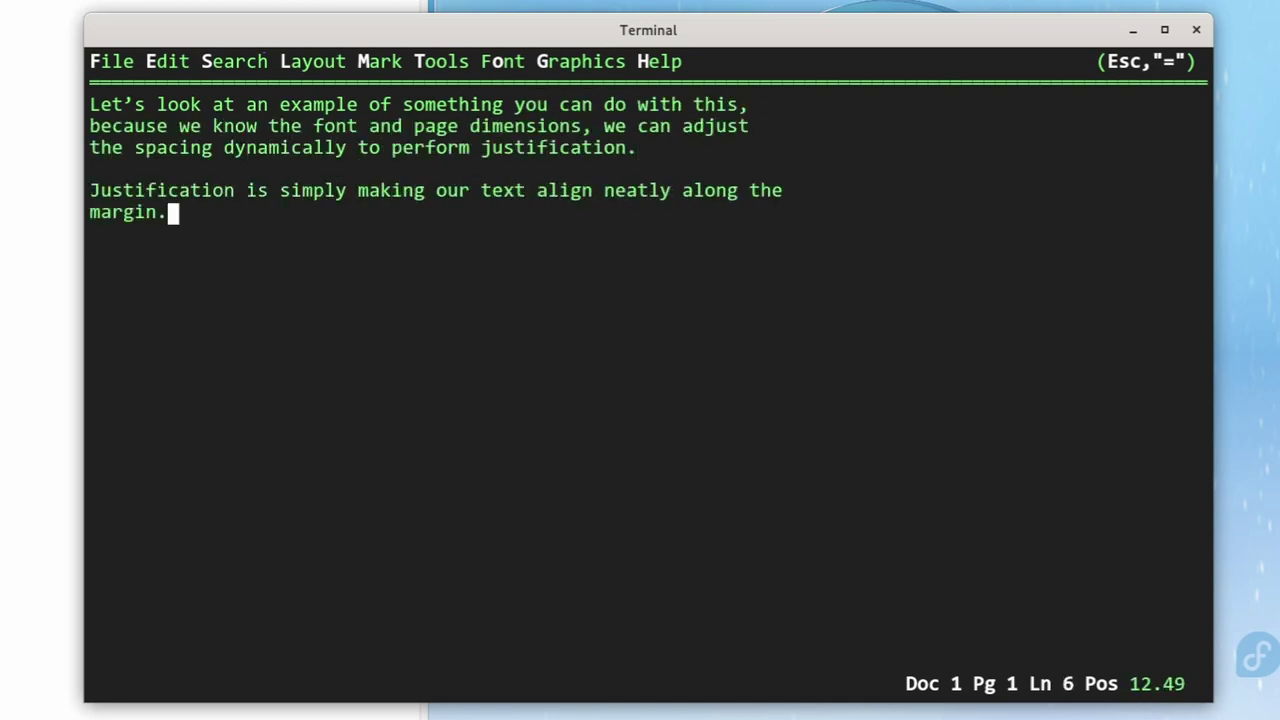
# Continue the paragraph from "The default is left alignment" to "along both margins for full justification." and print the full document.
pyautogui.write(' The default is left alignment, or “ragged left”, but because we know where spacing is required we can align along both margins for full justification.')
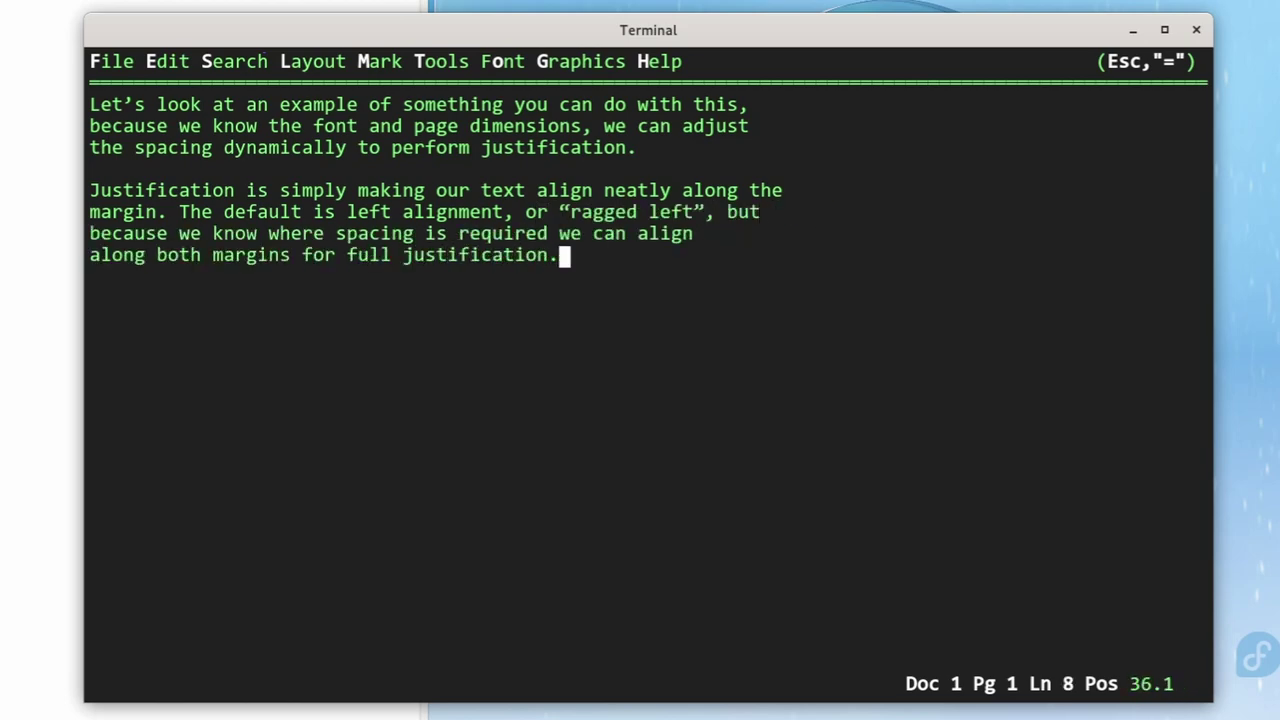
pyautogui.hotkey('shift', 'F7')
pyautogui.press('1')
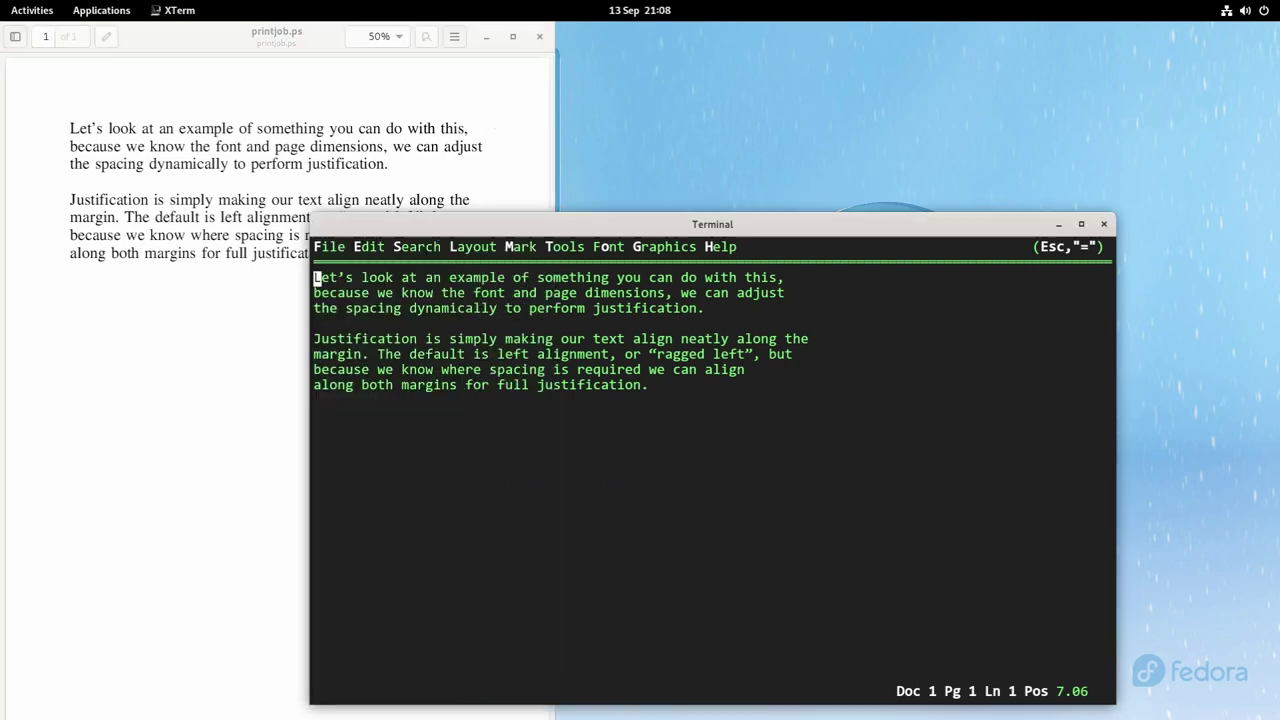
# Set full justification from the start of the document.
pyautogui.press('Escape')
pyautogui.press('l')
pyautogui.press('j')
pyautogui.press('Down')
pyautogui.press('Down')
pyautogui.press('Down')
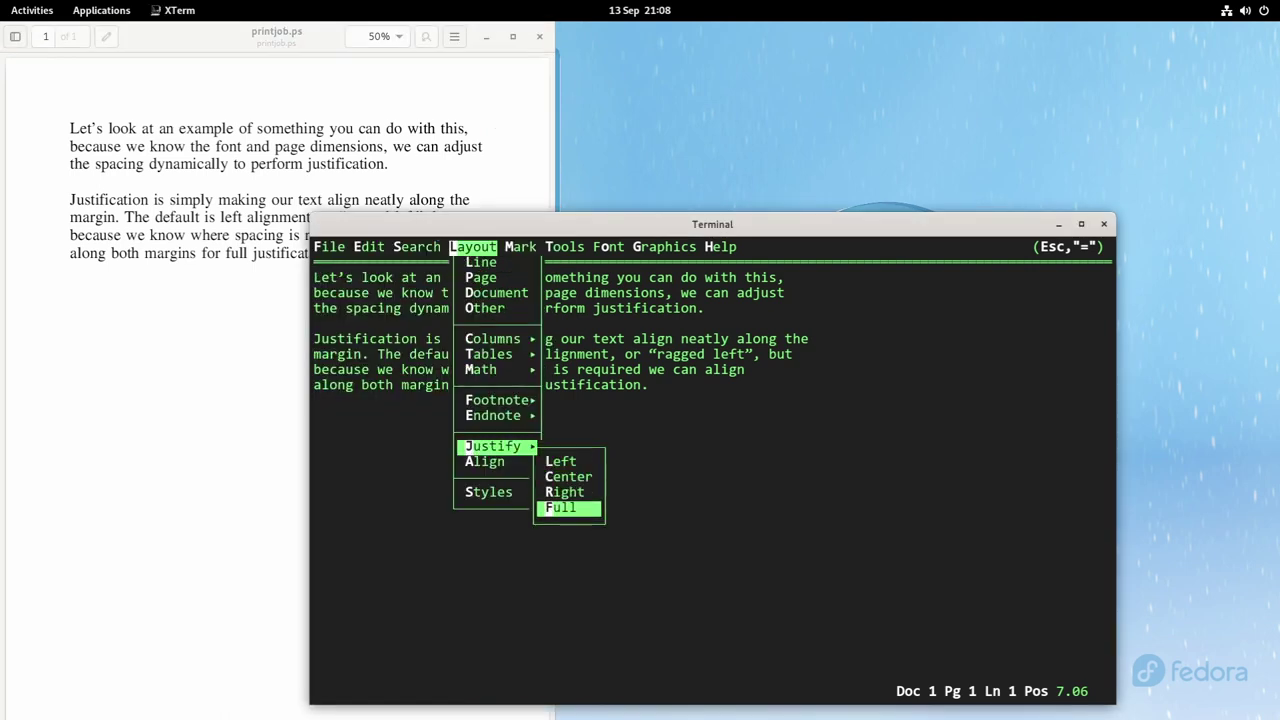
pyautogui.press('Return')
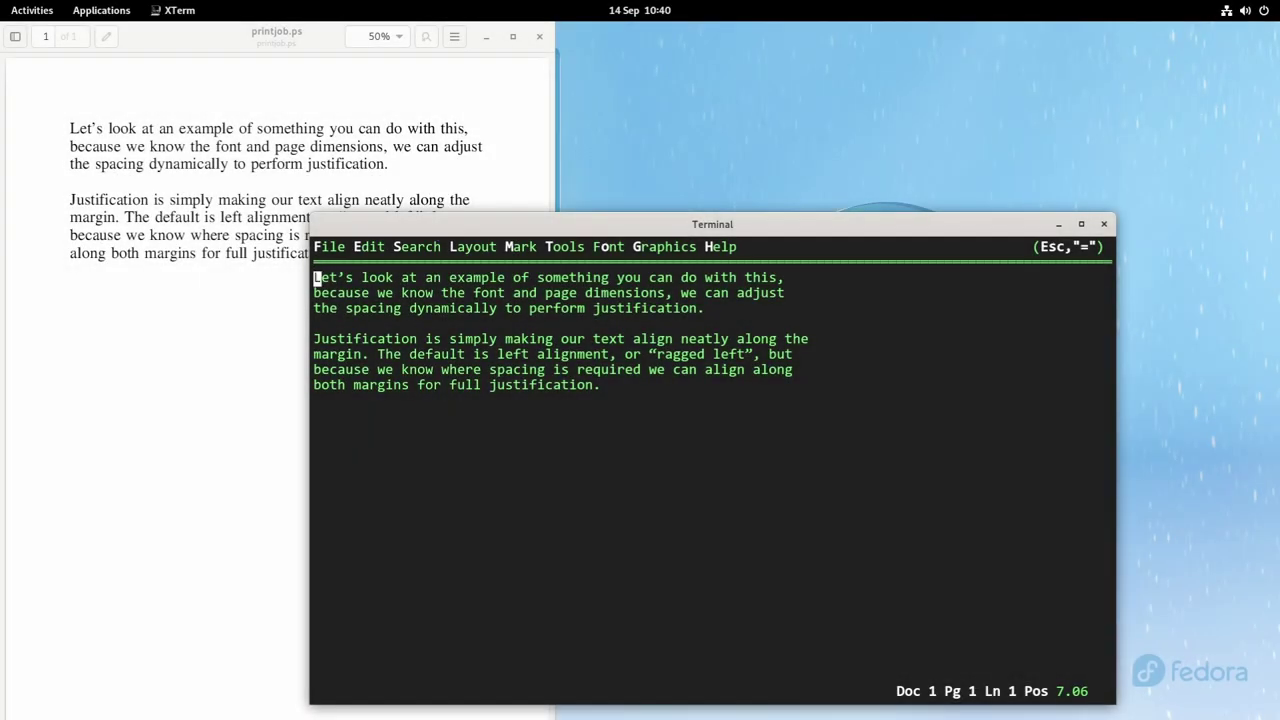
# Define a newspaper column layout with 2 columns spaced 0.5" apart.
pyautogui.press('Escape')
pyautogui.press('=')
pyautogui.press('l')
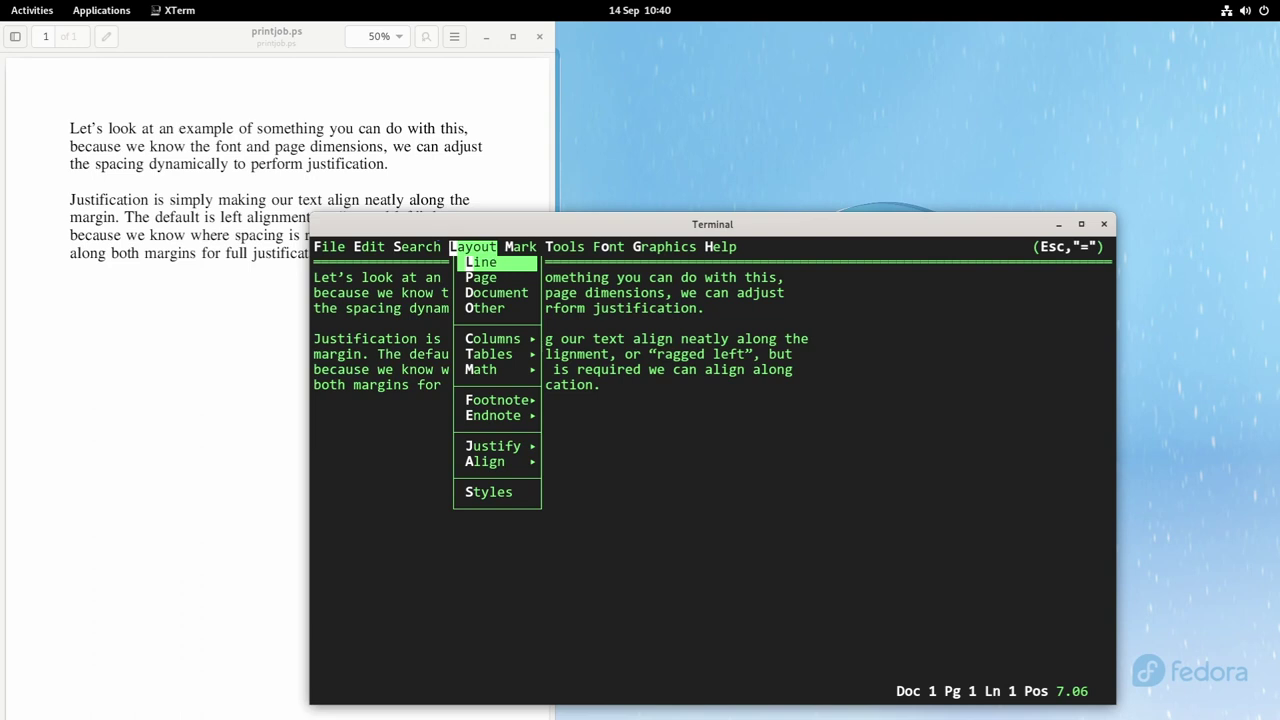
pyautogui.press('Down')
pyautogui.press('Down')
pyautogui.press('Down')
pyautogui.press('Down')
pyautogui.press('Down')
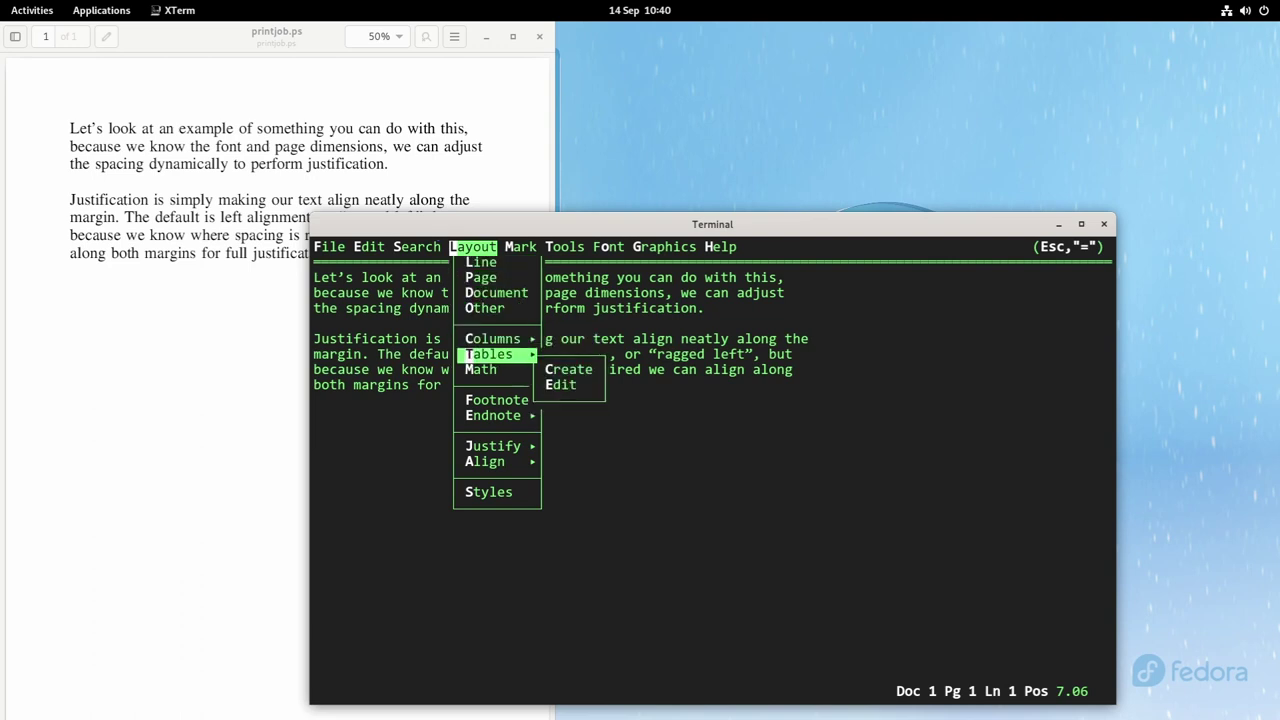
pyautogui.press('Up')
pyautogui.press('Right')
pyautogui.press('Down')
pyautogui.press('Down')
pyautogui.press('Return')
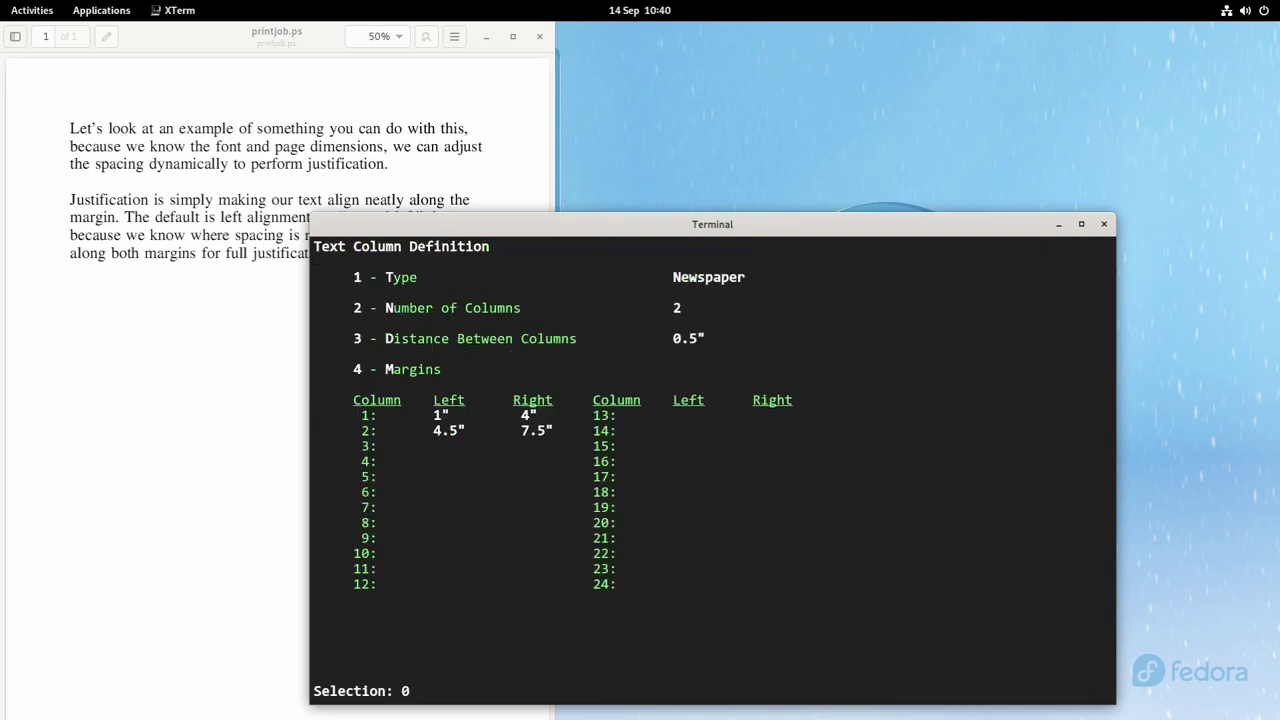
pyautogui.press('Return')
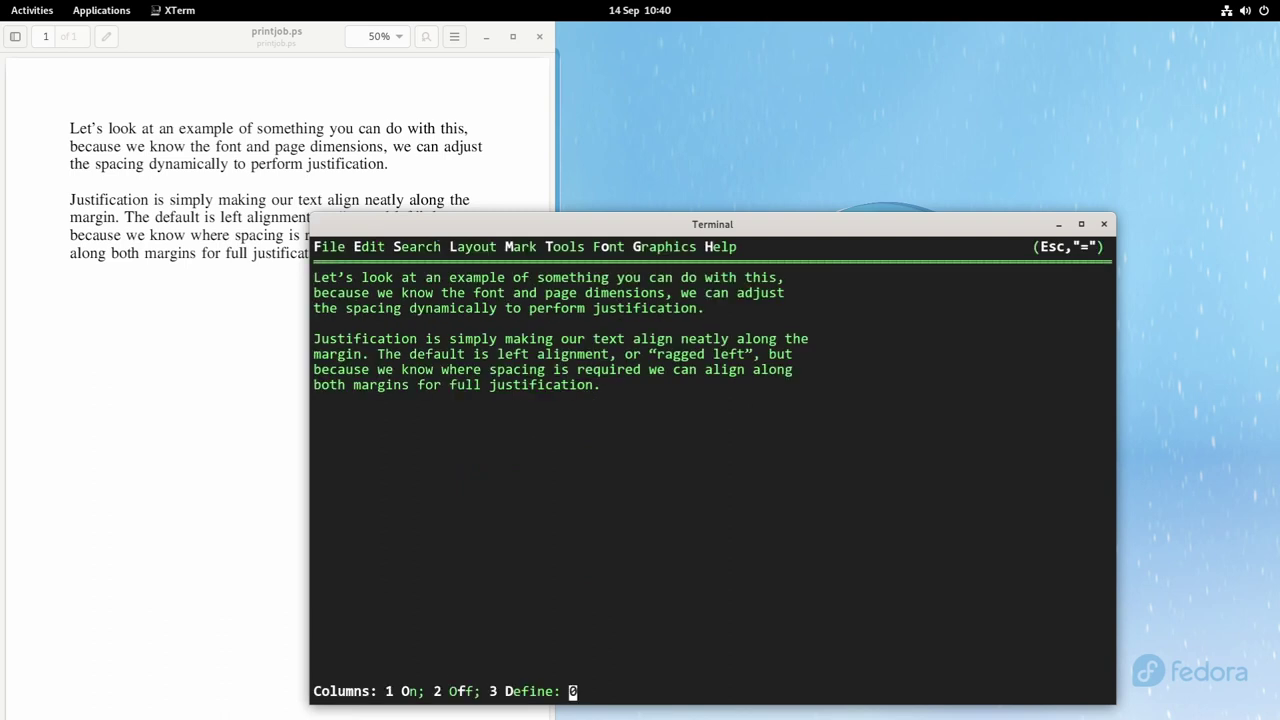
# Turn the columns on and write a closing paragraph from "Now we can create interesting layouts, like newspaper columns." to "moves us to the next column.".
pyautogui.write('1Now we can create interesting layouts, like newspaper columns. The internal model of the page that the word processor maintains can accurately track ')
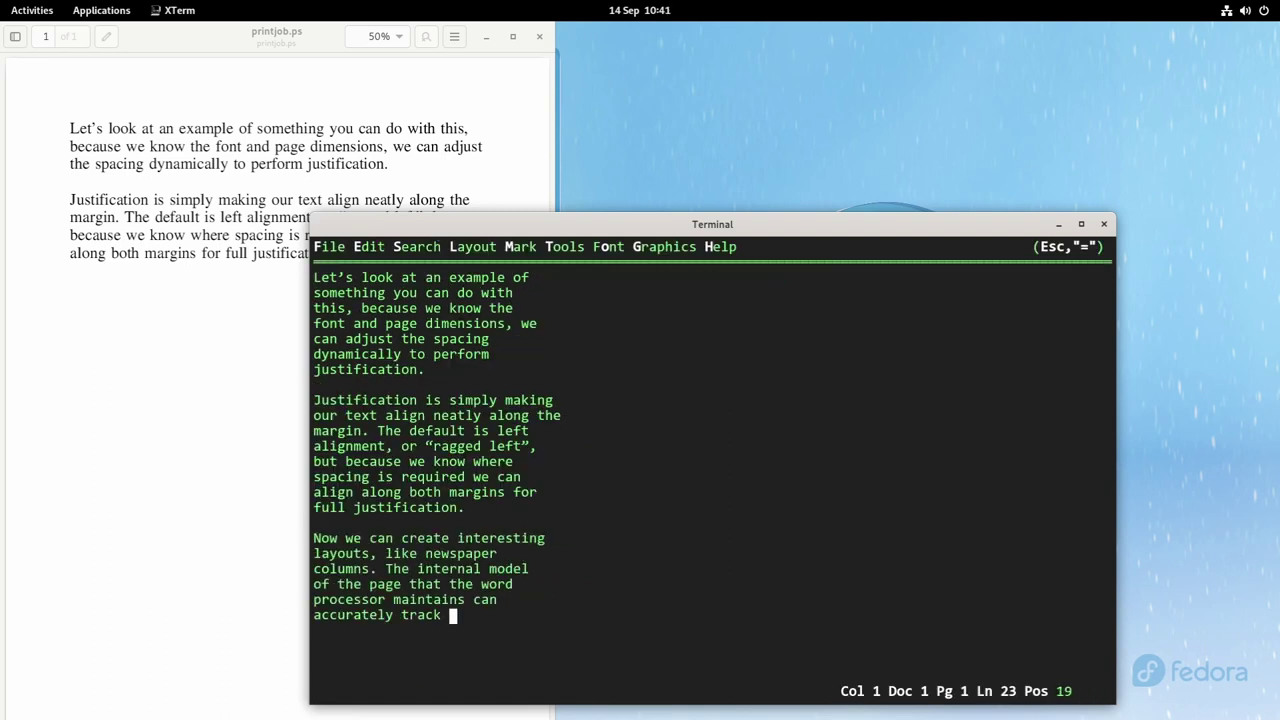
pyautogui.write('where each word will appear and so understands where page breaks, tab stops, margins, and so on must appear. As one column fills up, it automatically move')
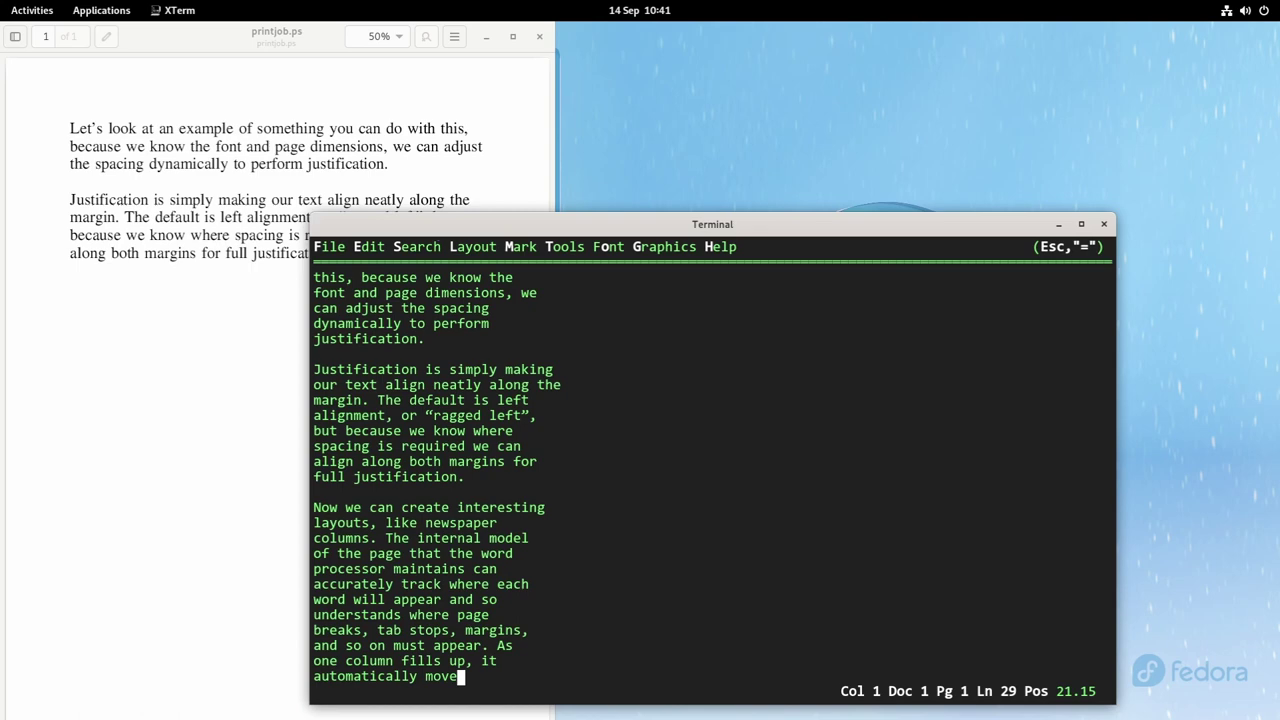
pyautogui.write('s us to the next column.')
# Add at the document's start: "If we add new text to the previous column, words automatically spill over onto the next column and start to full up.".
pyautogui.press('Return')
pyautogui.press('Return')
pyautogui.write('If we add new text to the previous column, words automatically spill over onto the next column and start to full up.')
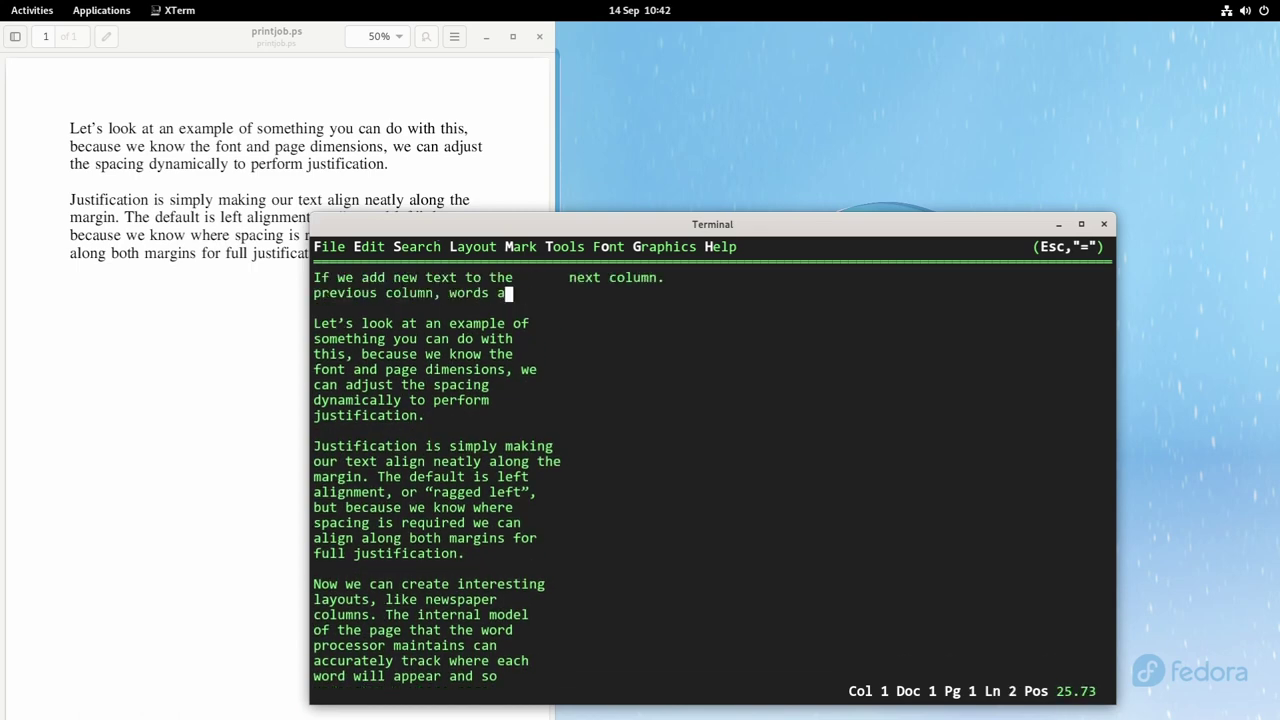
# Below that paragraph, add: "This is because the word processor is constantly keeping track of where words will appear on the phyiscal page.".
pyautogui.press('Return')
pyautogui.press('Return')
pyautogui.write('This is because the word processor is constantly keeping track of where words will appear on the phyiscal page.')
pyautogui.hotkey('alt', 'Tab')
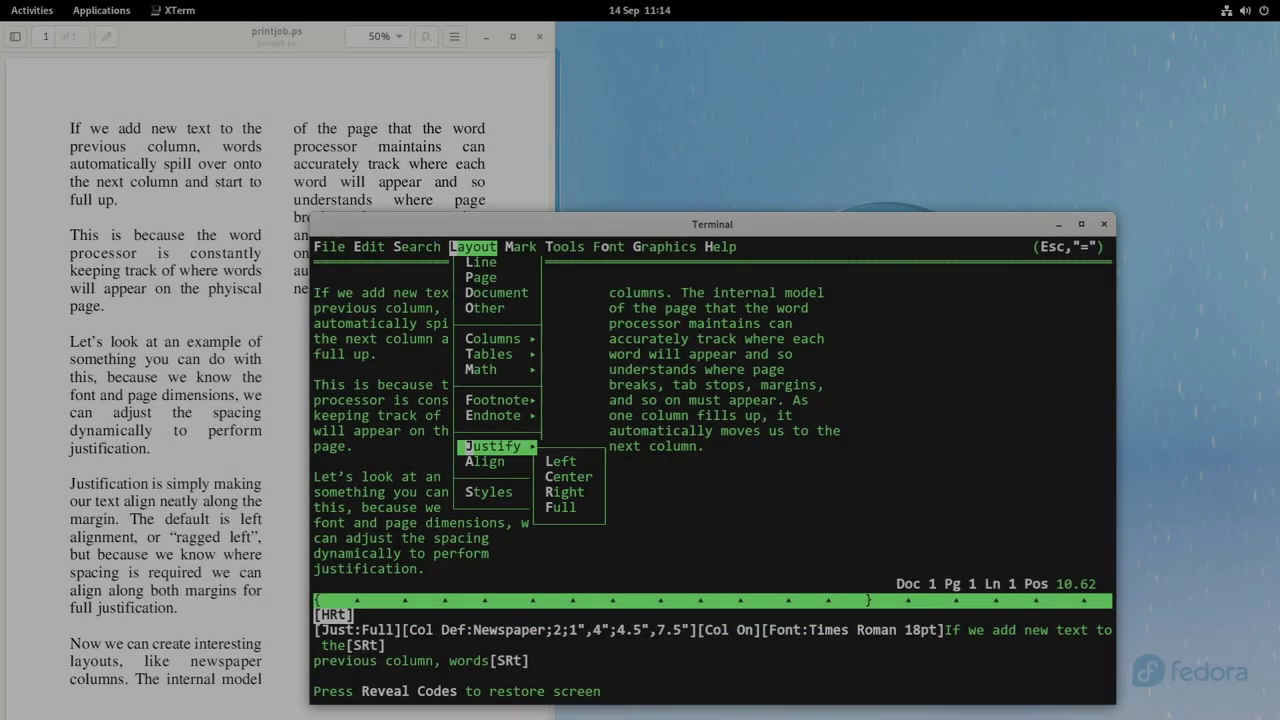
# Apply center justification above the columns and write the title "Word Processing Sample Document" there.
pyautogui.press('Return')
pyautogui.write('Word Processing Sample Document')
pyautogui.press('Return')
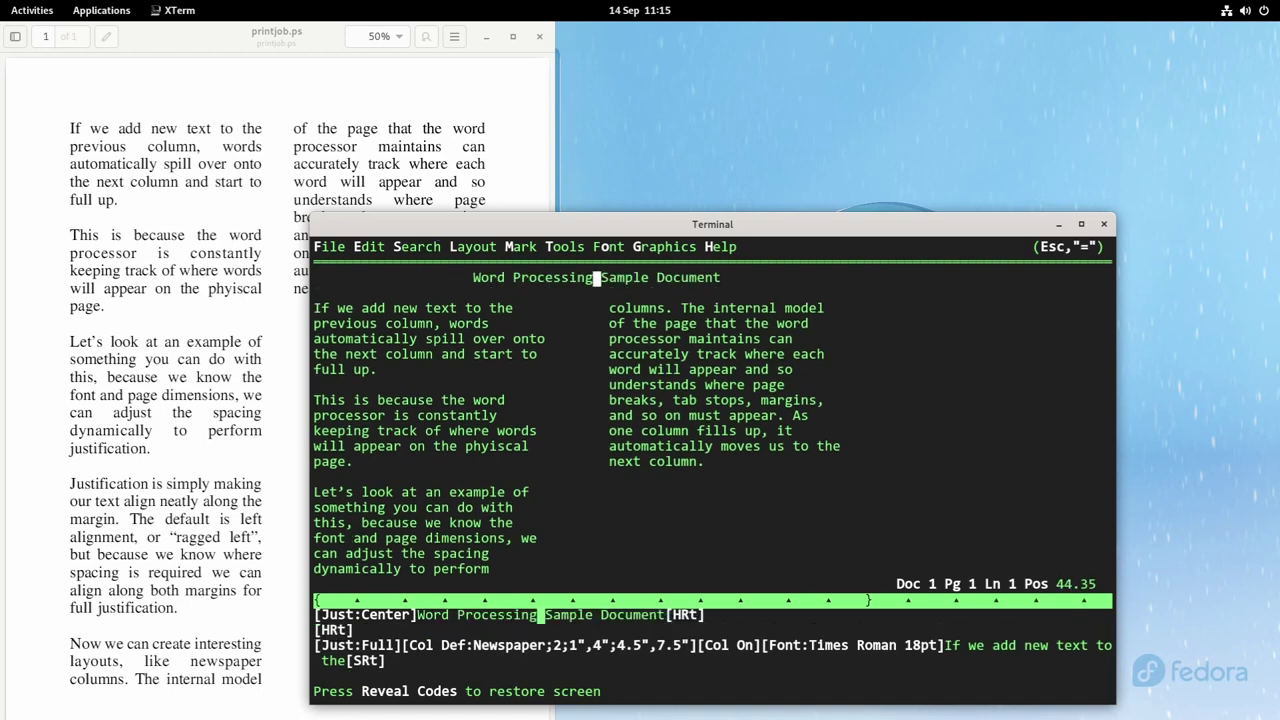
# Select the whole title line and set its font size to extra large.
pyautogui.press('Up')
pyautogui.press('Home')
pyautogui.hotkey('alt', 'F4')
pyautogui.press('End')
pyautogui.hotkey('ctrl', 'F8')
pyautogui.press('1')
pyautogui.press('7')
# Reselect the title text and apply the small caps appearance.
pyautogui.hotkey('alt', 'F4')
pyautogui.hotkey('ctrl', 'Home')
pyautogui.hotkey('ctrl', 'Home')
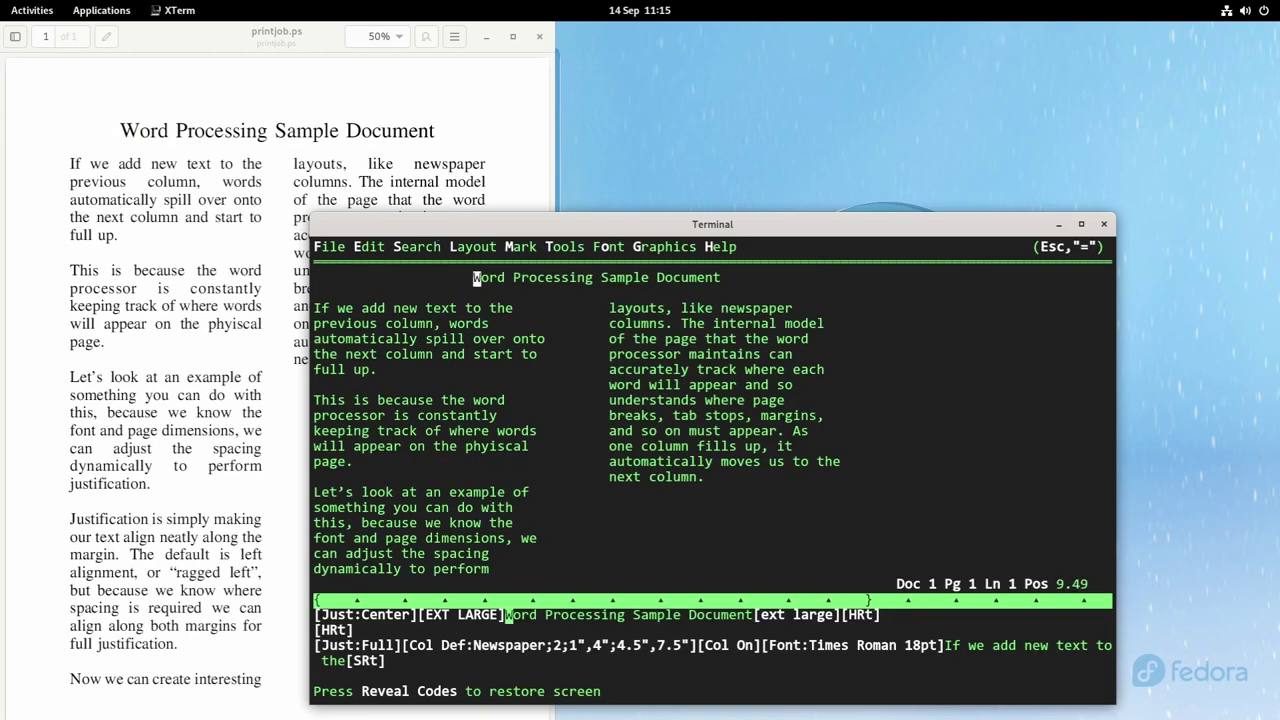
pyautogui.hotkey('ctrl', 'F8')
pyautogui.press('2')
pyautogui.press('7')
# Reselect the title text and make it bold.
pyautogui.hotkey('alt', 'F4')
pyautogui.hotkey('ctrl', 'Home')
pyautogui.hotkey('ctrl', 'Home')
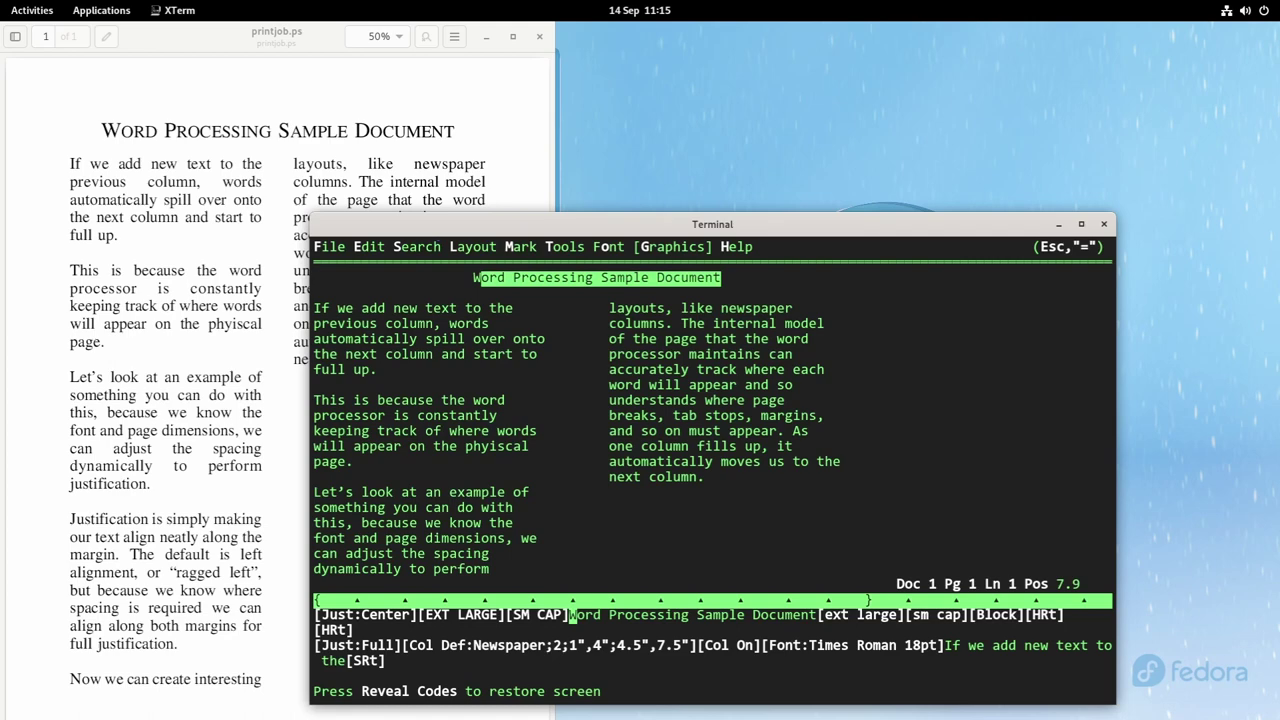
pyautogui.hotkey('ctrl', 'F8')
pyautogui.press('2')
pyautogui.press('1')
# Hide the formatting codes and italicize the second paragraph from "word processor" through its last line.
pyautogui.hotkey('alt', 'F3')
pyautogui.click(470, 400)
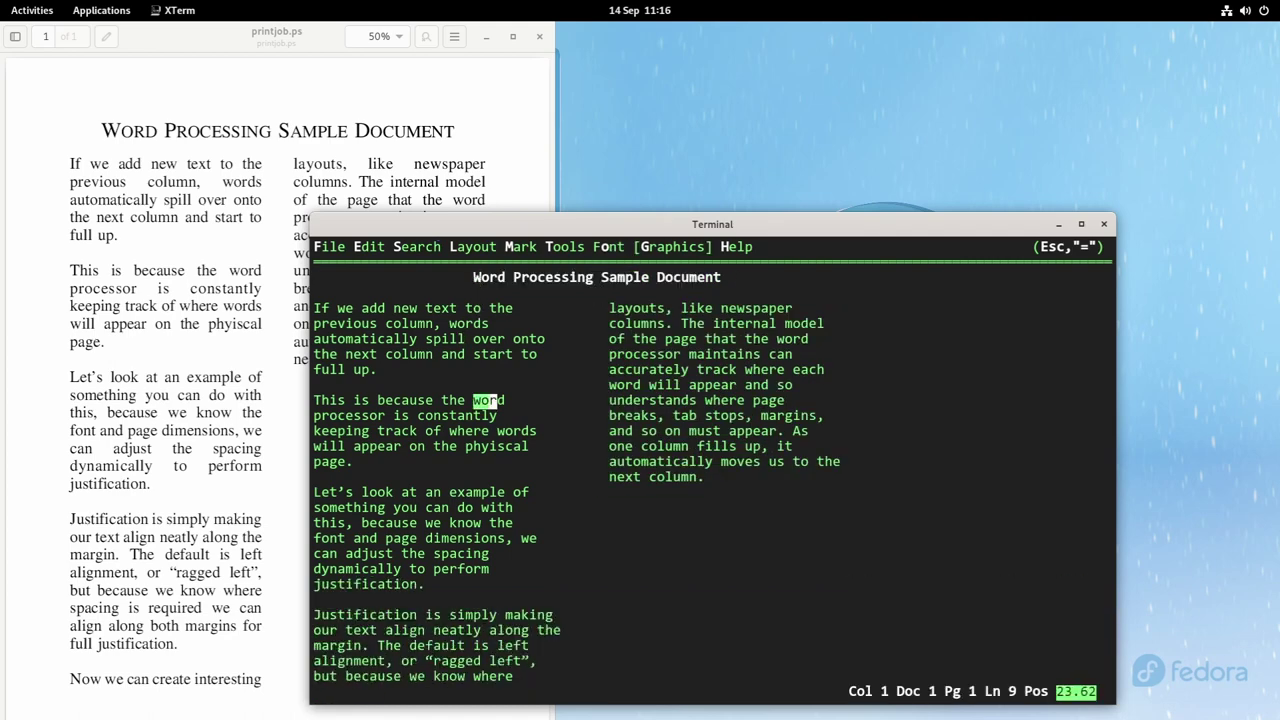
pyautogui.hotkey('alt', 'F4')
pyautogui.press('Down')
pyautogui.press('Down')
pyautogui.press('Down')
pyautogui.hotkey('ctrl', 'F8')
pyautogui.press('2')
pyautogui.press('4')
pyautogui.hotkey('alt', 'F4')
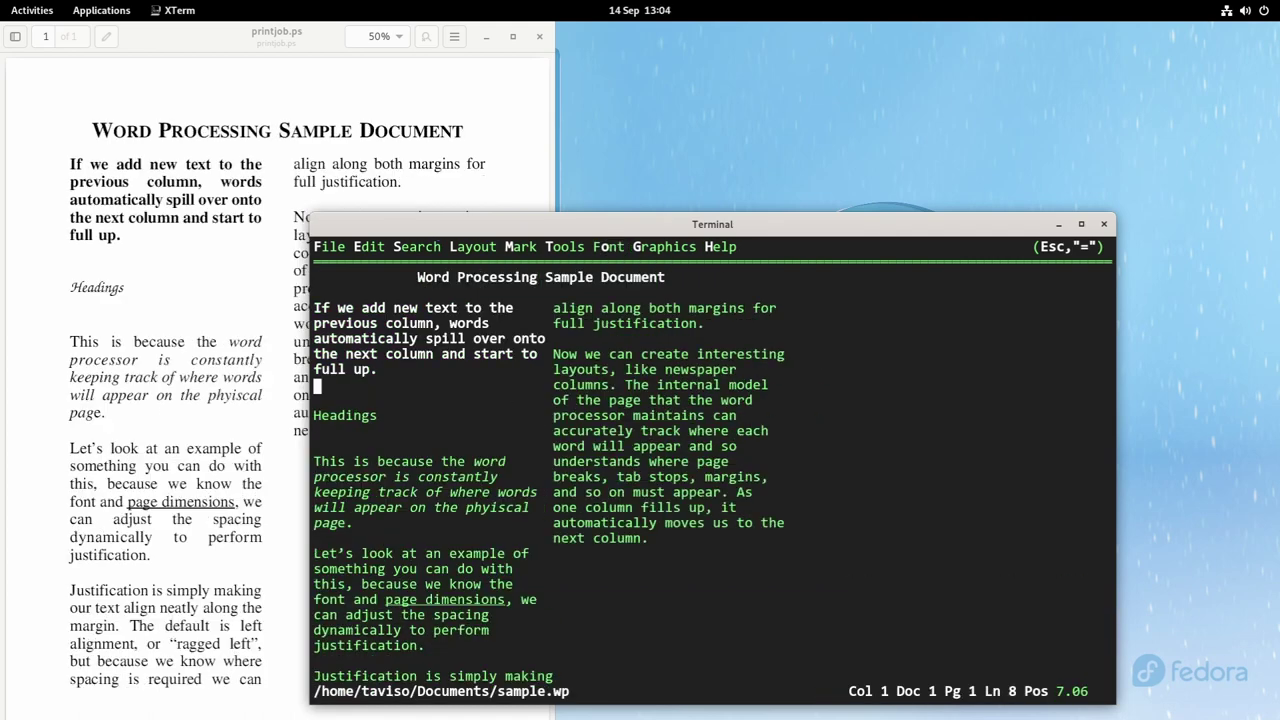
# Create a figure with an image file below the Headings line and preview the page at 100%.
pyautogui.hotkey('alt', '=')
pyautogui.write('gfc1/home/tav')
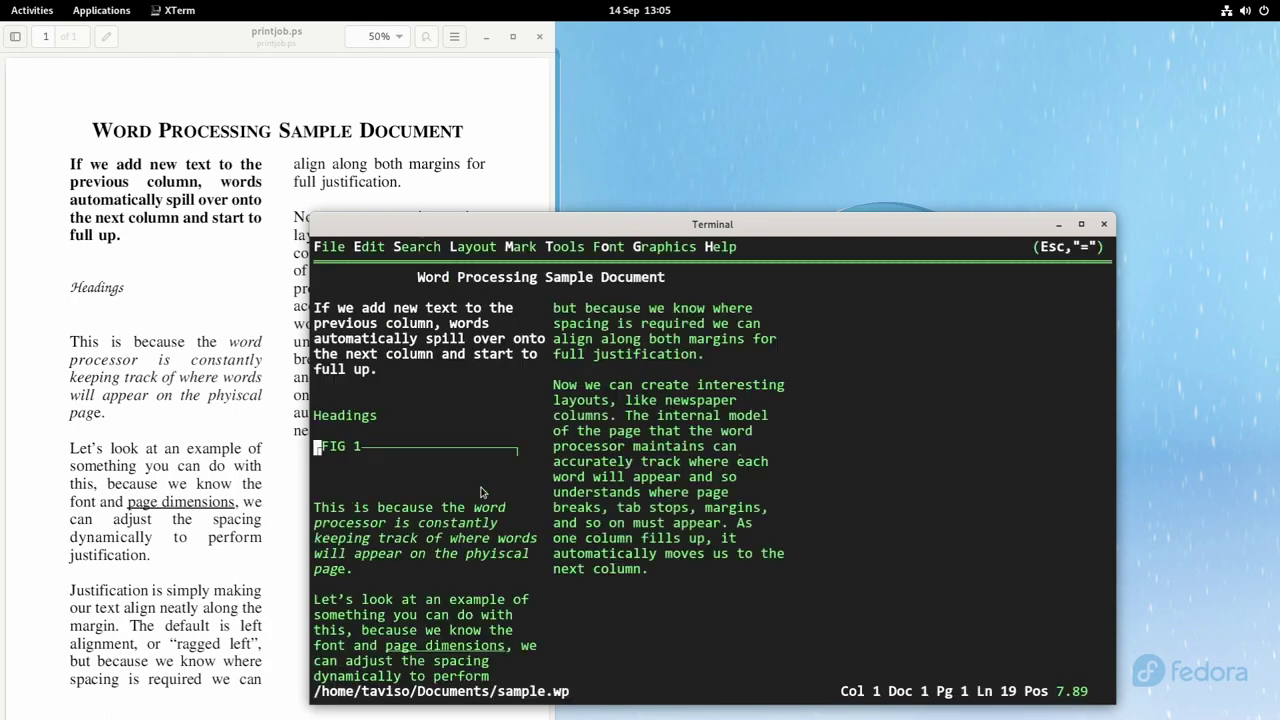
pyautogui.hotkey('shift', 'F7')
pyautogui.press('6')
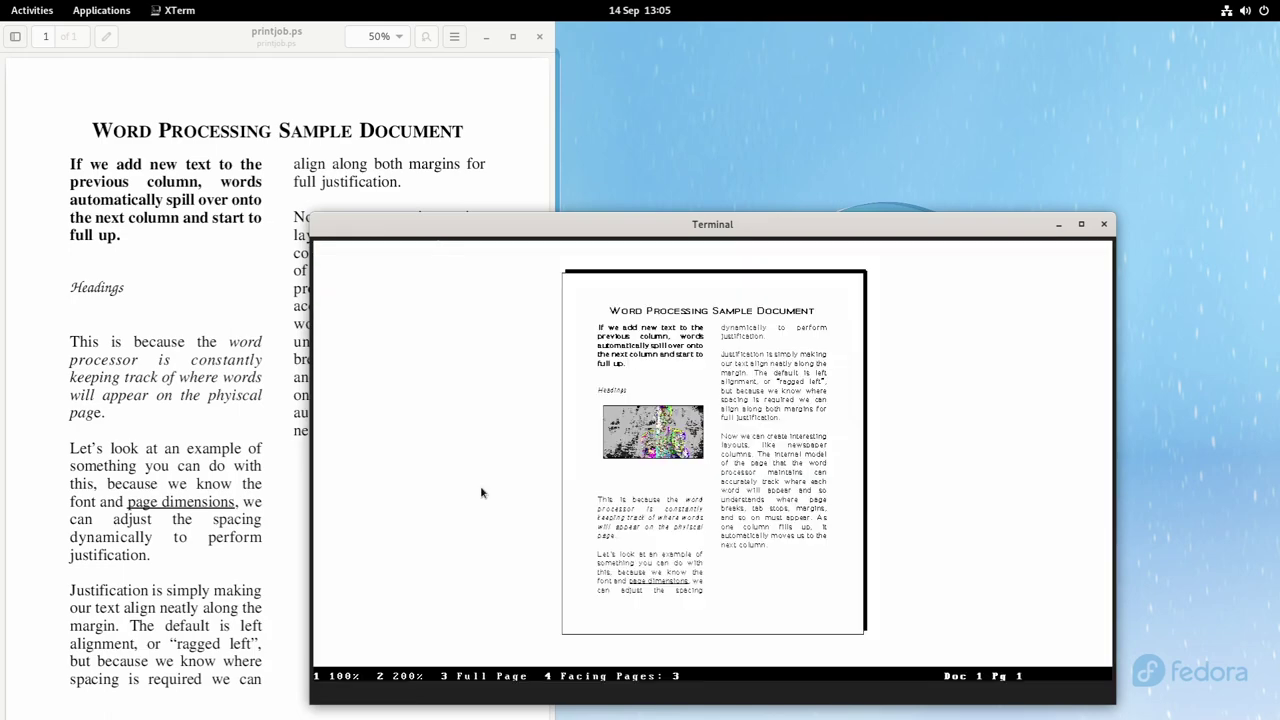
pyautogui.press('1')
pyautogui.press('F7')
# Add the caption "Rick Astley" to Figure 1 and print the full document.
pyautogui.hotkey('alt', '=')
pyautogui.press('g')
pyautogui.press('f')
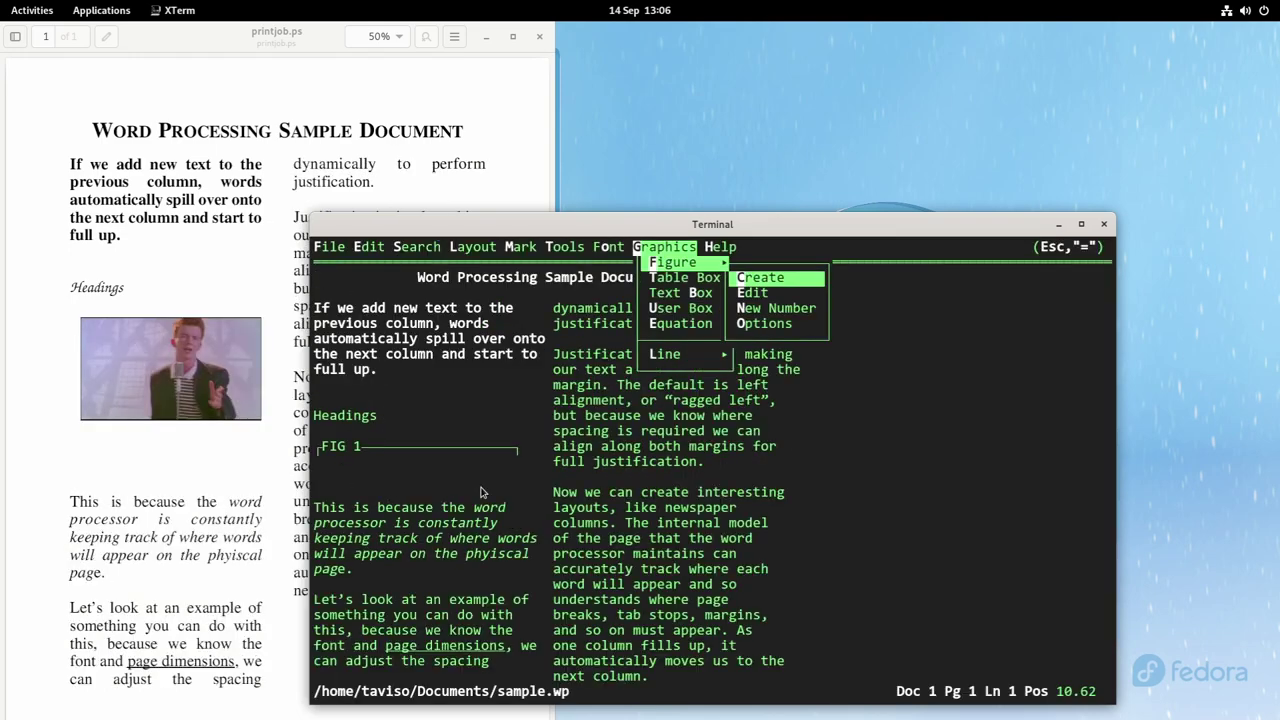
pyautogui.press('e')
pyautogui.press('Return')
pyautogui.press('3')
pyautogui.press('F7')
pyautogui.press('F7')
pyautogui.hotkey('shift', 'F7')
pyautogui.press('1')
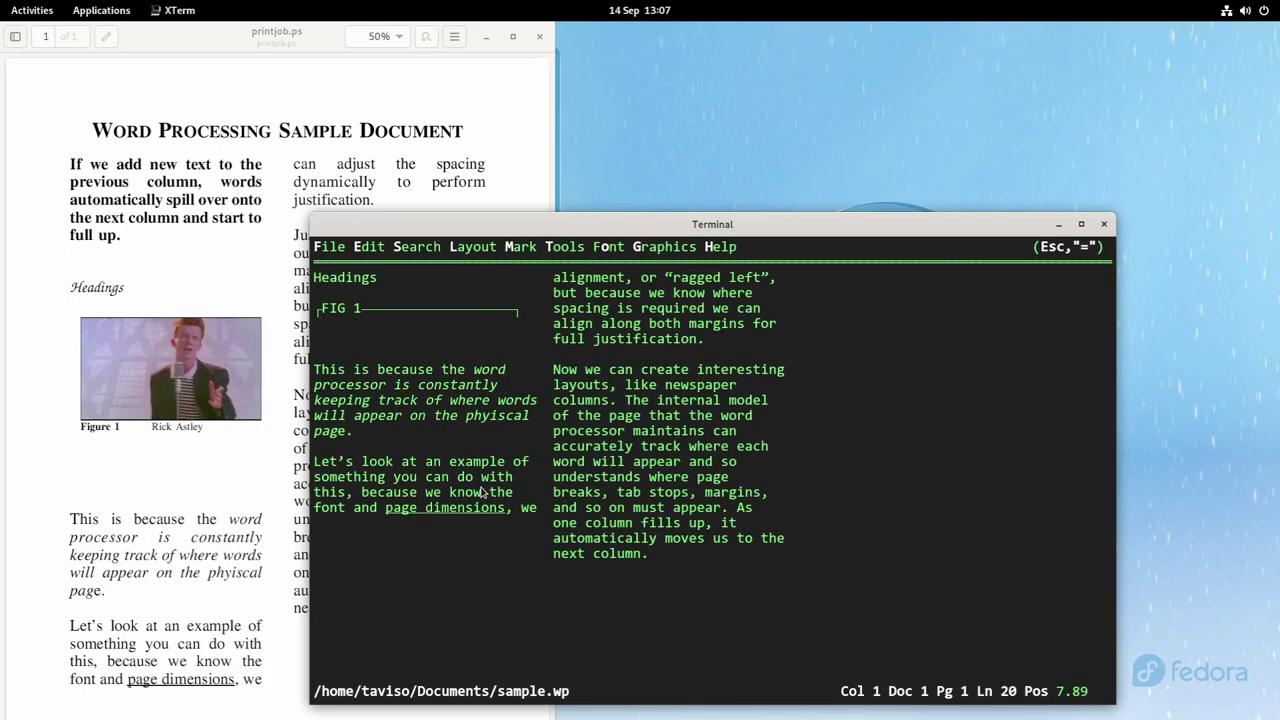
# Start the 123 spreadsheet in a terminal and enter the words Never, Gonna, Give, You, Up down column A.
pyautogui.press('Home')
pyautogui.press('Home')
pyautogui.press('Up')
pyautogui.write('123')
pyautogui.press('Return')
pyautogui.write('Never Gonna Give You Up')
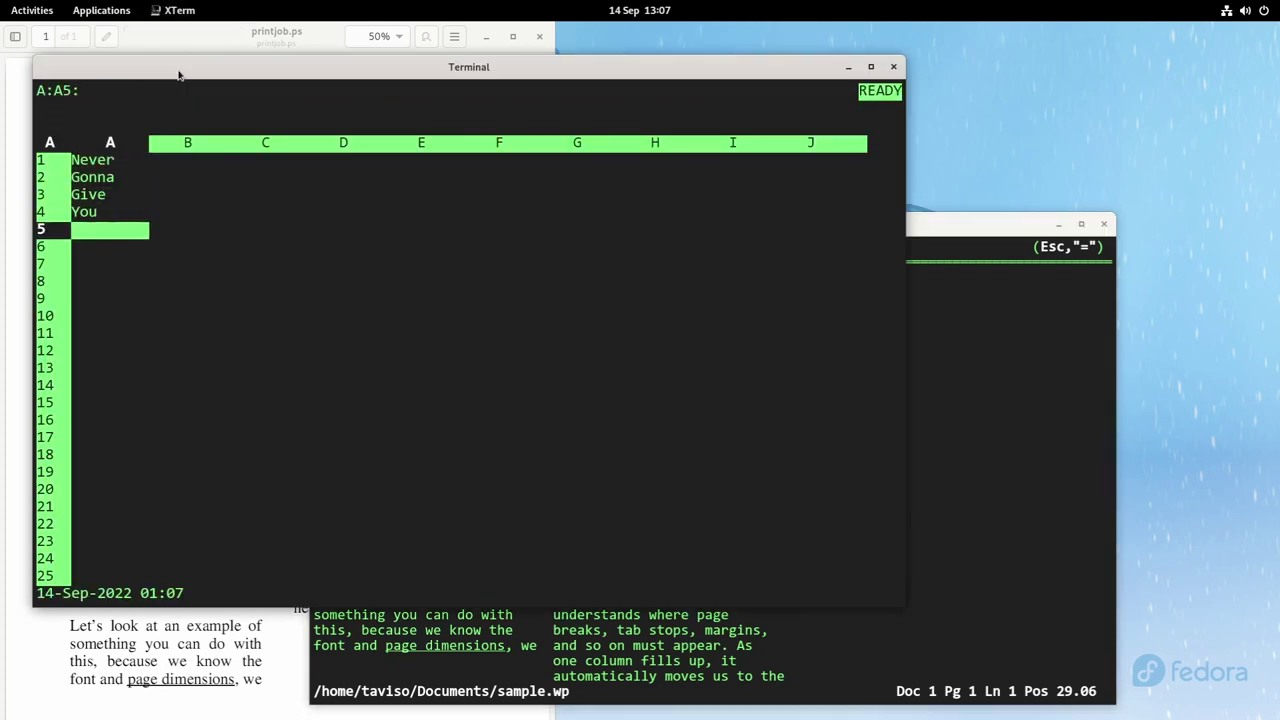
# Enter 22, 44, 123, 99 and 6 in cells B1 to B5 beside the words.
pyautogui.press('Right')
pyautogui.press('Up')
pyautogui.press('Up')
pyautogui.press('Up')
pyautogui.press('Up')
pyautogui.write('22 44 123 99 6')
# Center the labels in cells A1 to A5.
pyautogui.press('Left')
pyautogui.press('/')
pyautogui.press('r')
pyautogui.press('l')
pyautogui.press('c')
pyautogui.press('Up')
pyautogui.press('Up')
pyautogui.press('Up')
pyautogui.press('Up')
pyautogui.press('Return')
# Graph the data with A1:A5 as the X range and B1:B5 as the first data range, and view it.
pyautogui.press('/')
pyautogui.press('g')
pyautogui.press('x')
pyautogui.press('Up')
pyautogui.press('Up')
pyautogui.press('Up')
pyautogui.press('Up')
pyautogui.press('Return')
pyautogui.press('a')
pyautogui.press('Right')
pyautogui.press('Up')
pyautogui.press('Up')
pyautogui.press('Up')
pyautogui.press('Up')
pyautogui.press('Return')
pyautogui.press('v')
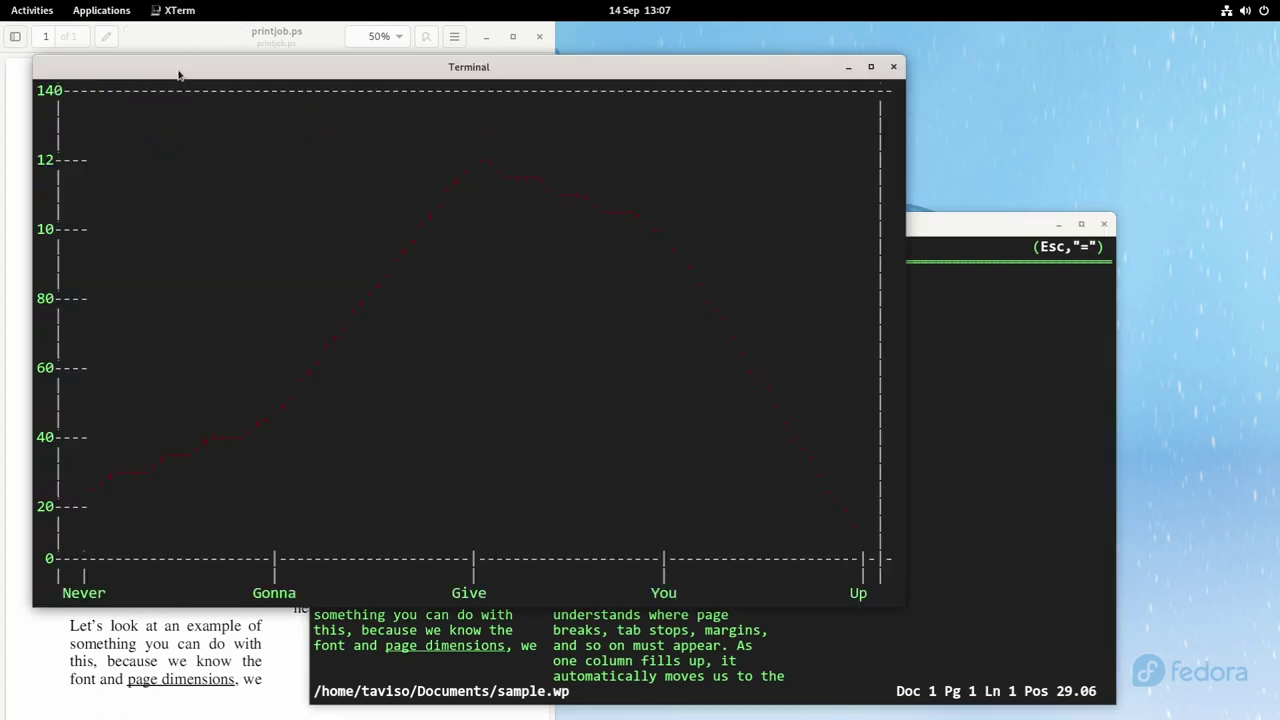
# Change the graph type to bar and leave the graph settings.
pyautogui.press('Escape')
pyautogui.press('t')
pyautogui.press('b')
pyautogui.press('s')
pyautogui.press('Escape')
pyautogui.press('q')
# In the word processor, create a figure from piechart.cgm below "justification." in the second column, captioned "Annual Figures".
pyautogui.click(563, 361)
pyautogui.press('Escape')
pyautogui.press('=')
pyautogui.write('g')
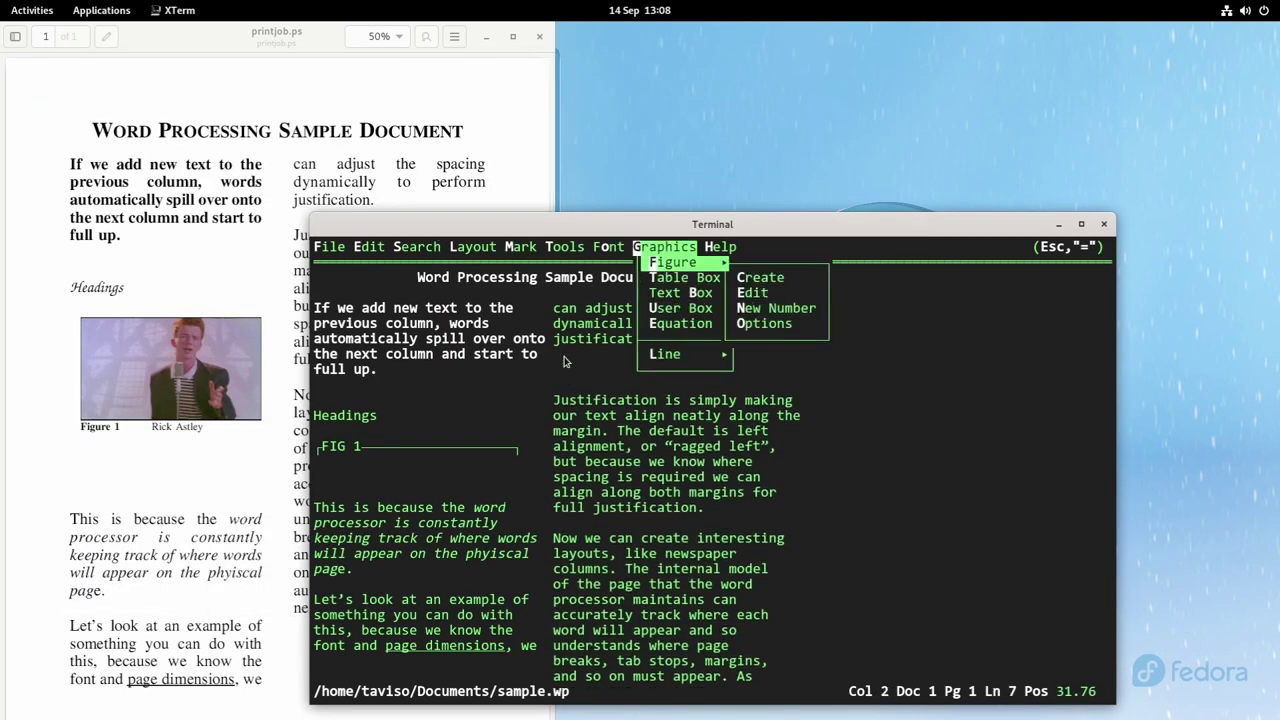
pyautogui.write('cfpiechart.cgm')
pyautogui.press('Return')
pyautogui.write('c Annual Figures')
pyautogui.press('F7')
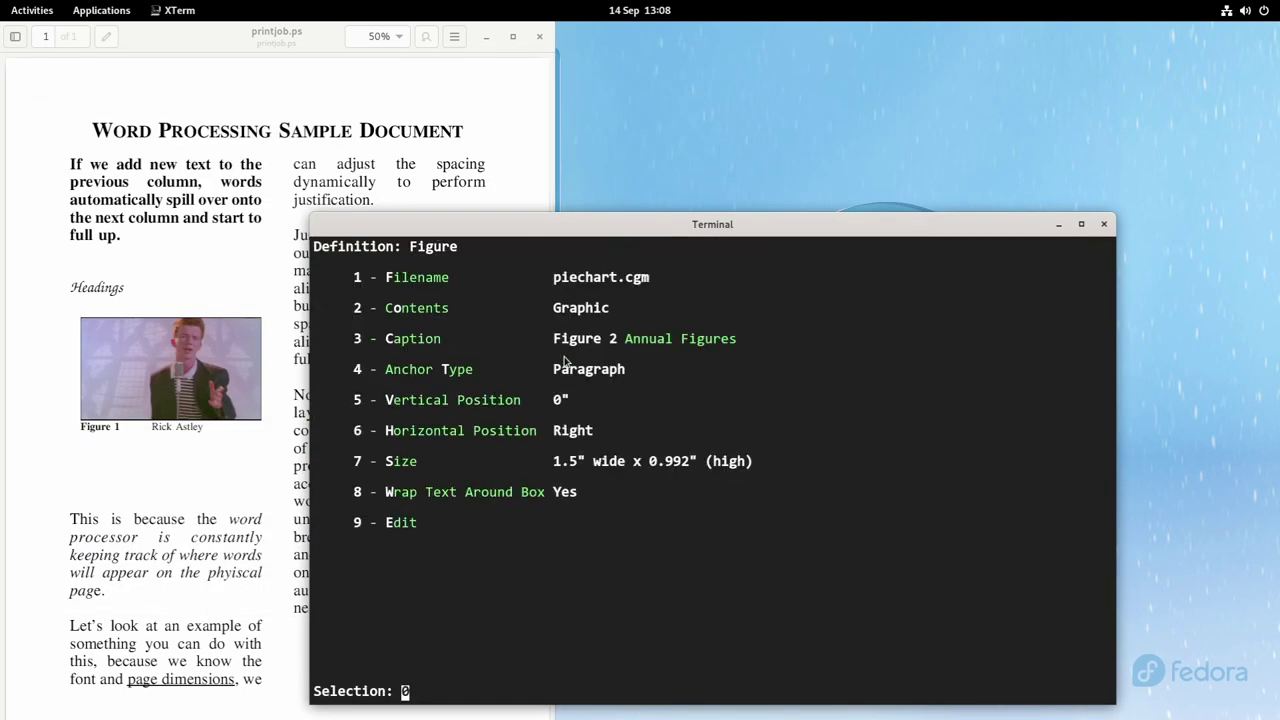
# Examine the pie chart in the figure's graphic editor, then return to the document.
pyautogui.press('9')
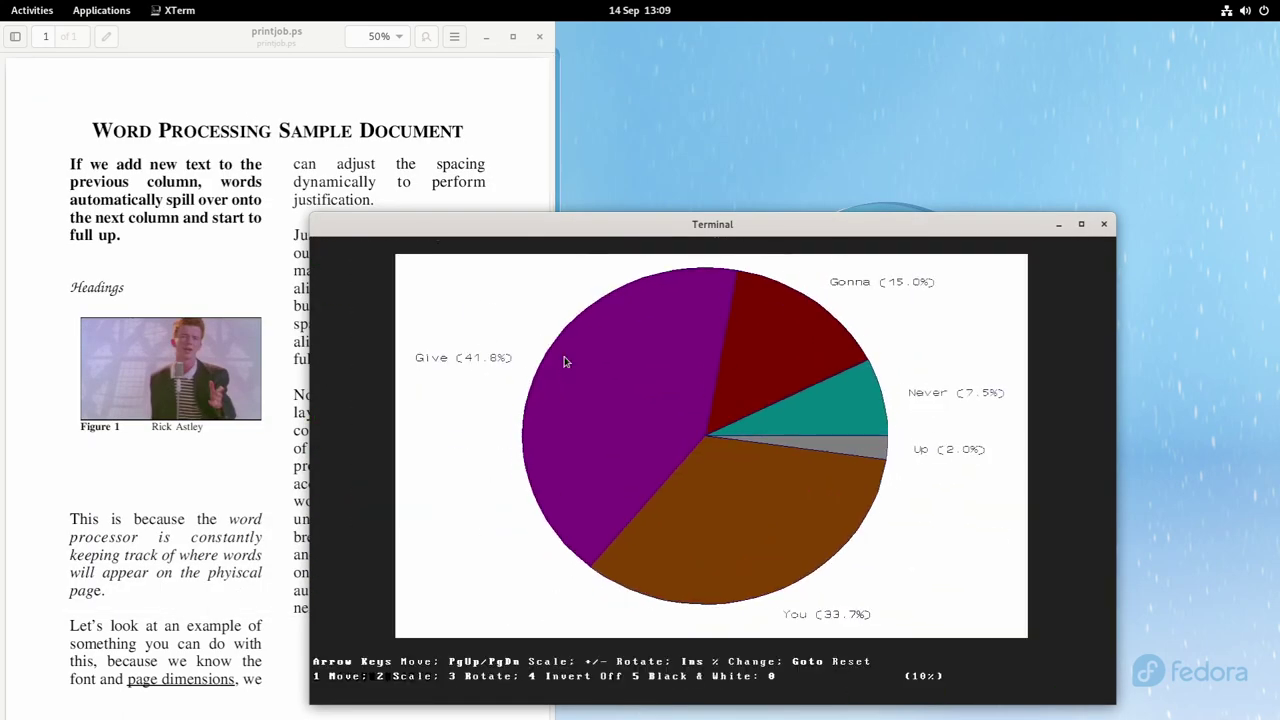
pyautogui.press('F7')
pyautogui.press('F7')
# Preview the page containing both figures and print the full document.
pyautogui.hotkey('shift', 'F7')
pyautogui.press('6')
pyautogui.press('F7')
pyautogui.hotkey('shift', 'F7')
pyautogui.press('1')
pyautogui.click(430, 165)
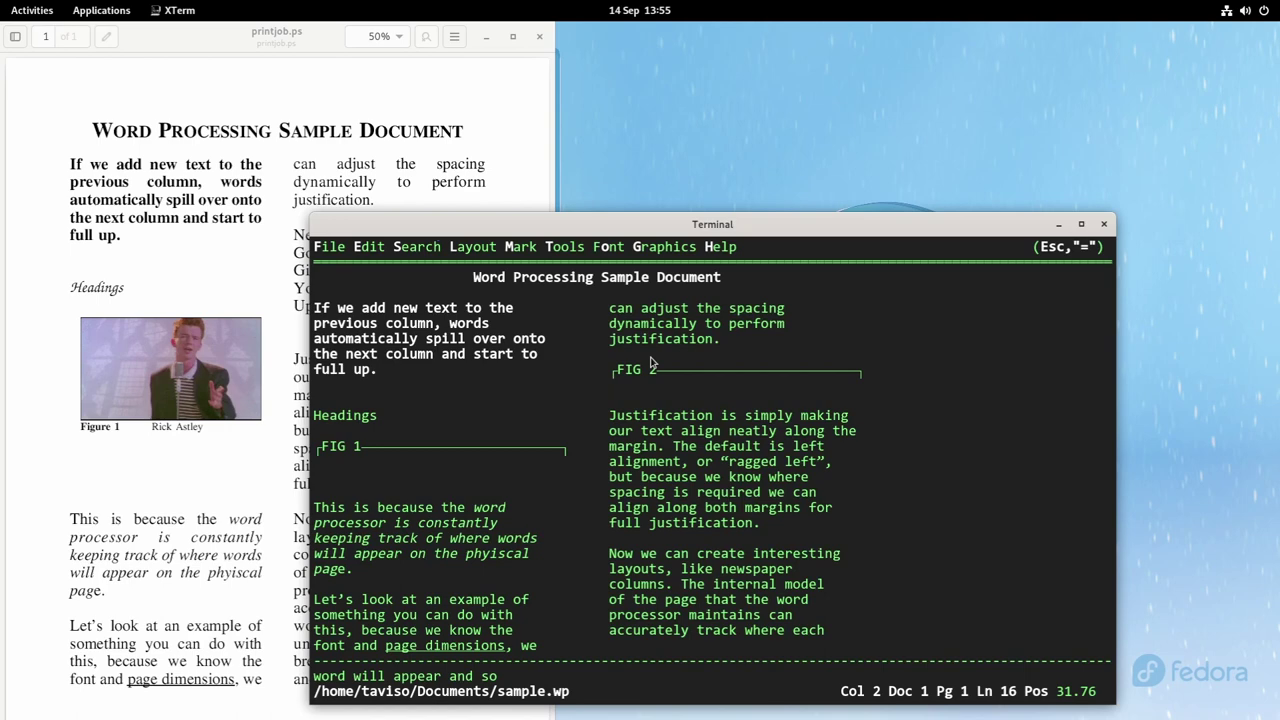
# Reveal the formatting codes and delete the piechart.cgm figure box from the second column.
pyautogui.hotkey('alt', 'F3')
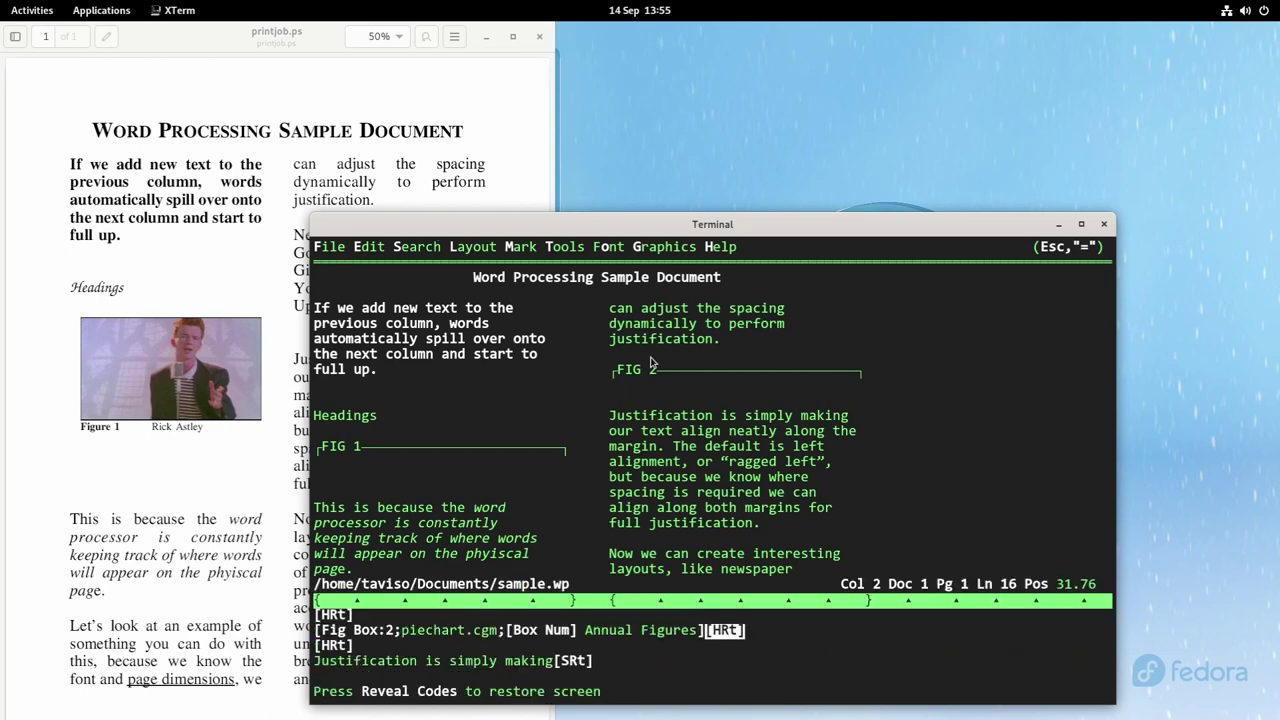
pyautogui.press('Up')
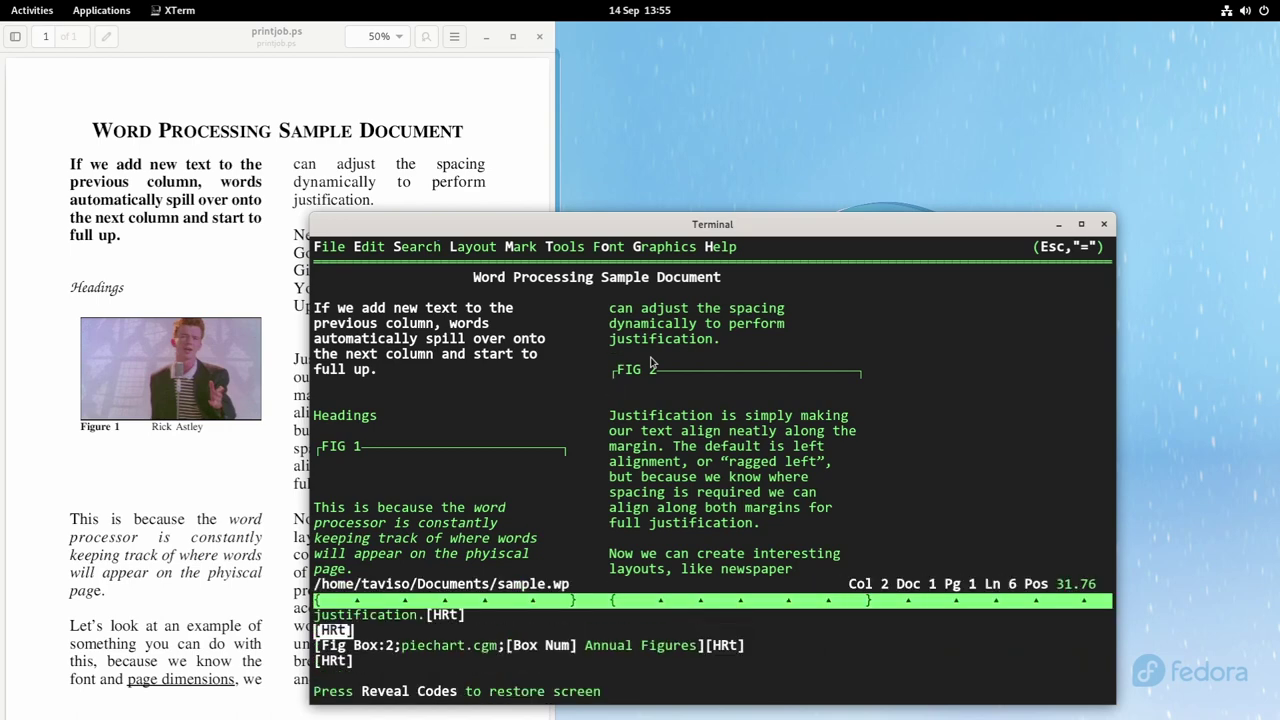
pyautogui.press('Down')
pyautogui.press('Up')
pyautogui.press('Delete')
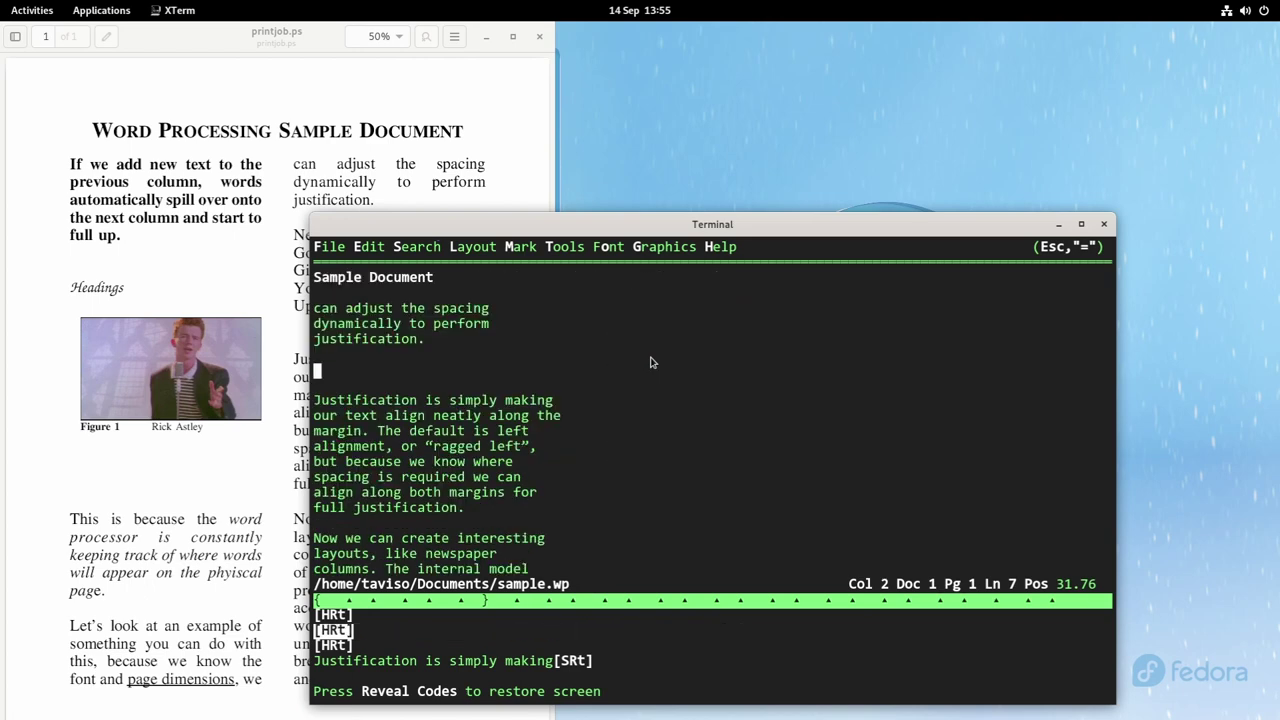
# Open a new terminal window and start the 123 spreadsheet in it.
pyautogui.click(161, 13)
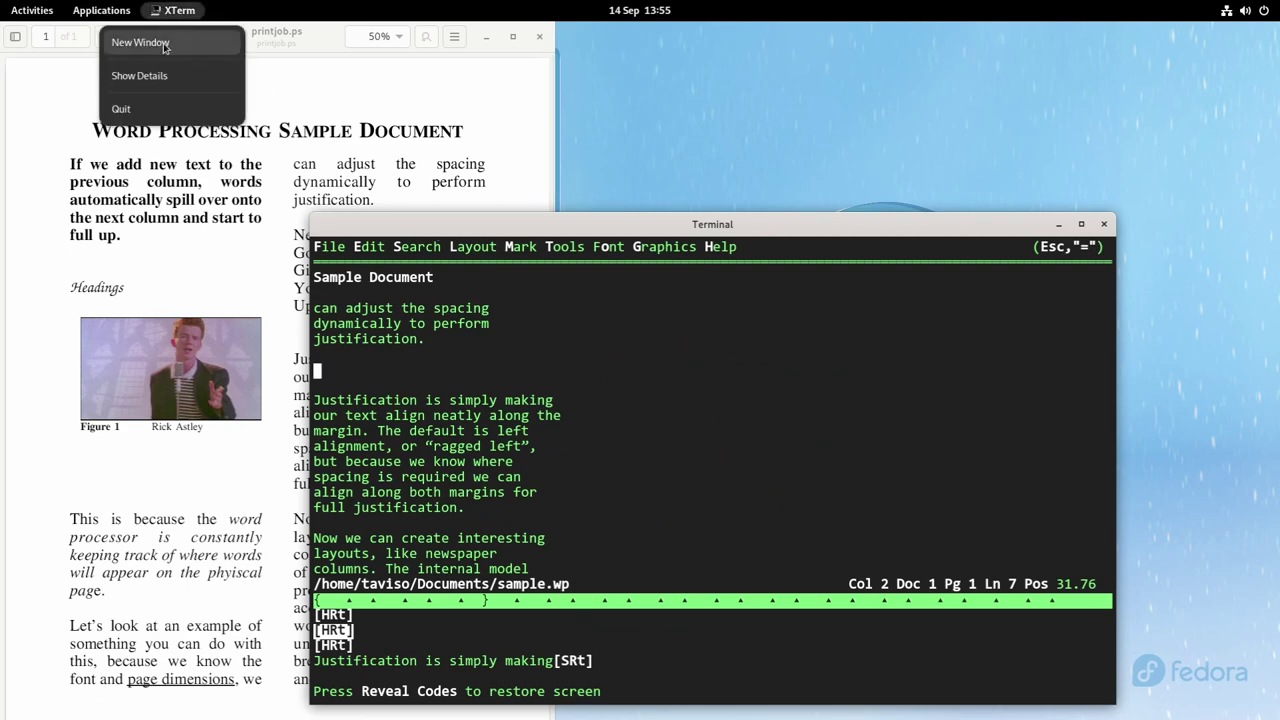
pyautogui.click(140, 42)
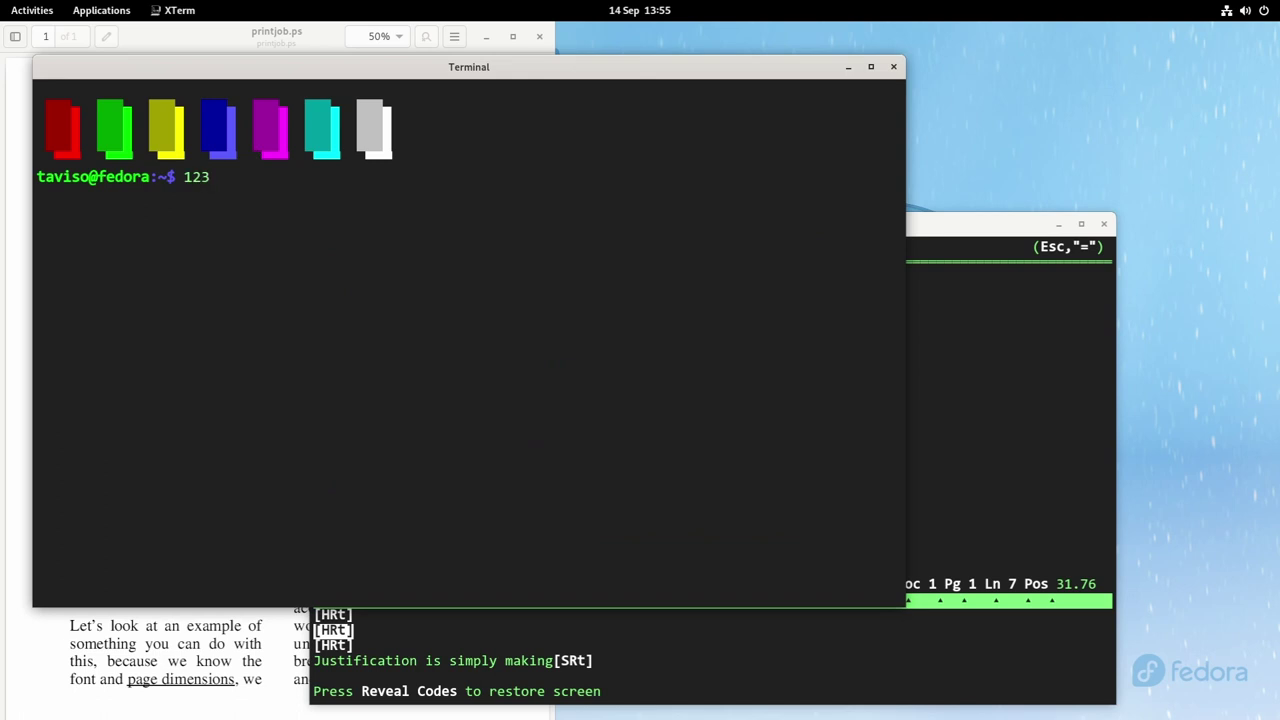
pyautogui.write('123')
pyautogui.press('Return')
# Fill A1:A5 with Never, Gonna, Give, You and Up!, and B1:B5 with 22, 44, 123, 99 and 6.
pyautogui.write('Never')
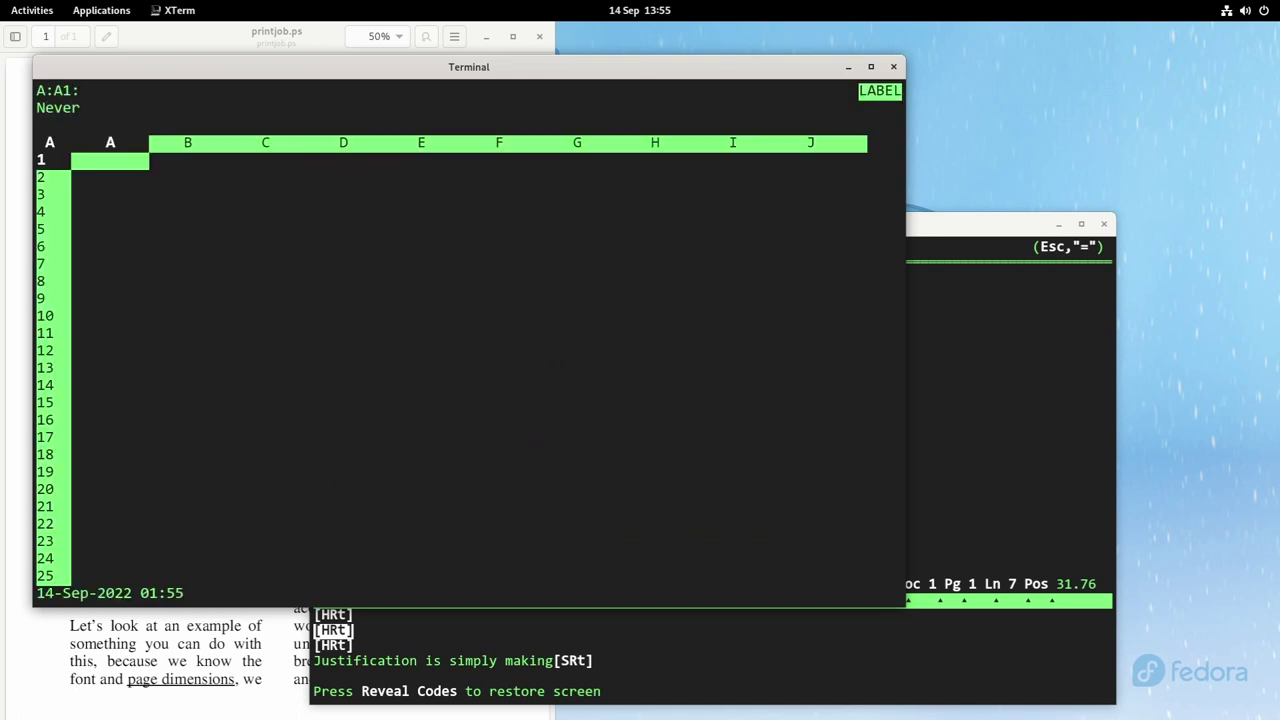
pyautogui.press('Return')
pyautogui.press('Down')
pyautogui.write('Gonna')
pyautogui.press('Down')
pyautogui.write('Give')
pyautogui.press('Down')
pyautogui.write('You')
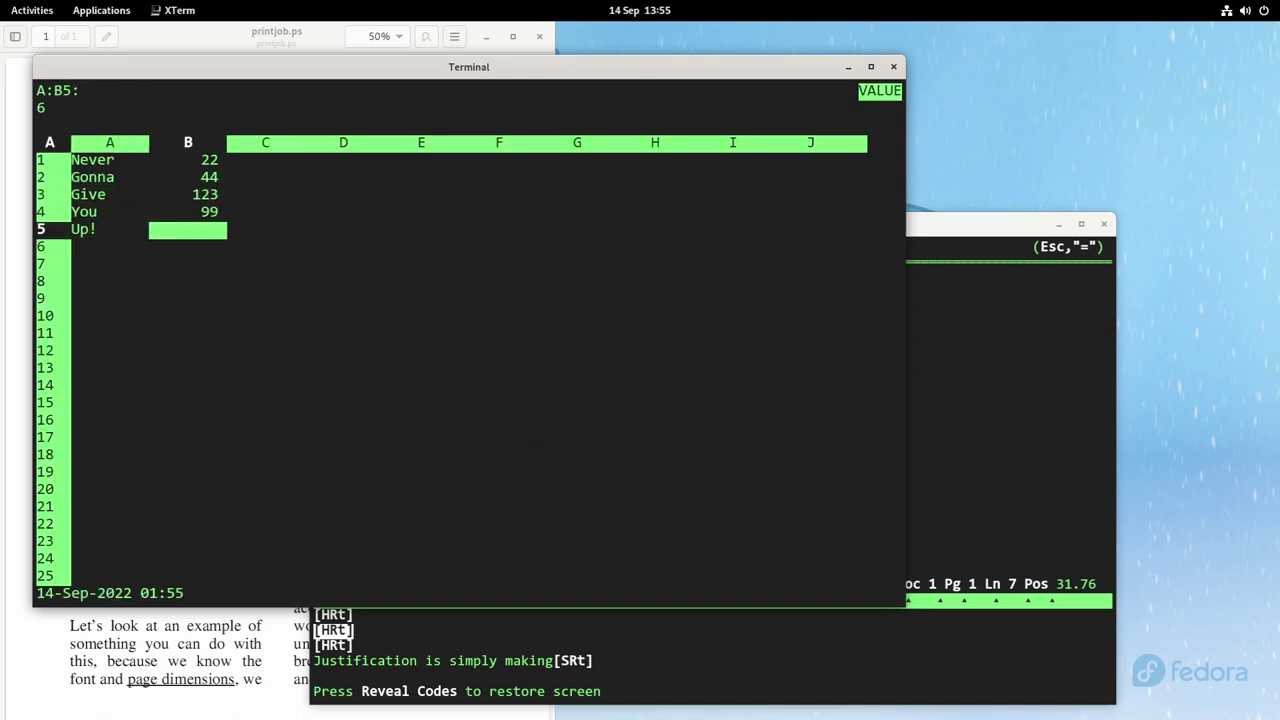
# Center the labels in range A1:A5 of the new worksheet.
pyautogui.press('Left')
pyautogui.press('/')
pyautogui.press('r')
pyautogui.press('l')
pyautogui.press('c')
pyautogui.press('Up')
pyautogui.press('Up')
pyautogui.press('Up')
pyautogui.press('Up')
pyautogui.press('Return')
# Save the worksheet under the file name rick.
pyautogui.press('/')
pyautogui.write('fsrick')
pyautogui.press('Return')
# Switch to the word processor and create a spreadsheet link to rick.wk3 in the home directory.
pyautogui.click(979, 225)
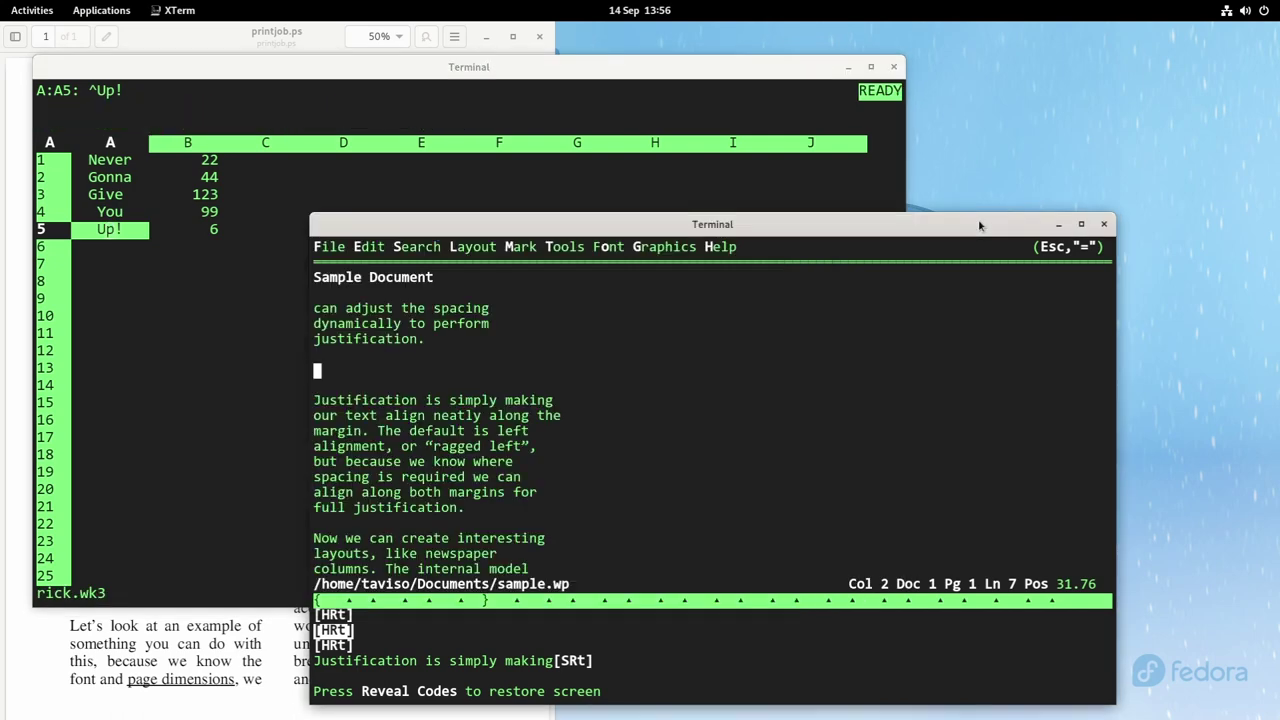
pyautogui.hotkey('ctrl', 'F5')
pyautogui.write('5')
pyautogui.write('2/hom')
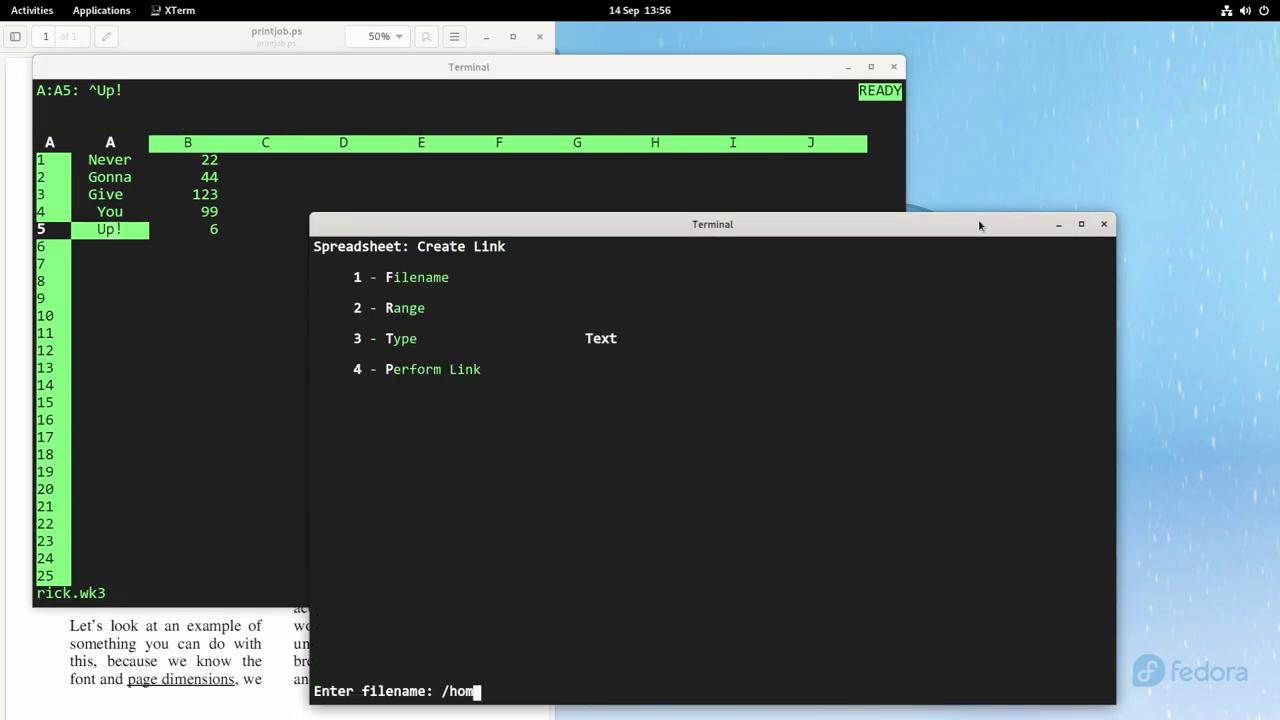
pyautogui.write('e/taviso/rick.wk3')
pyautogui.press('Return')
pyautogui.press('4')
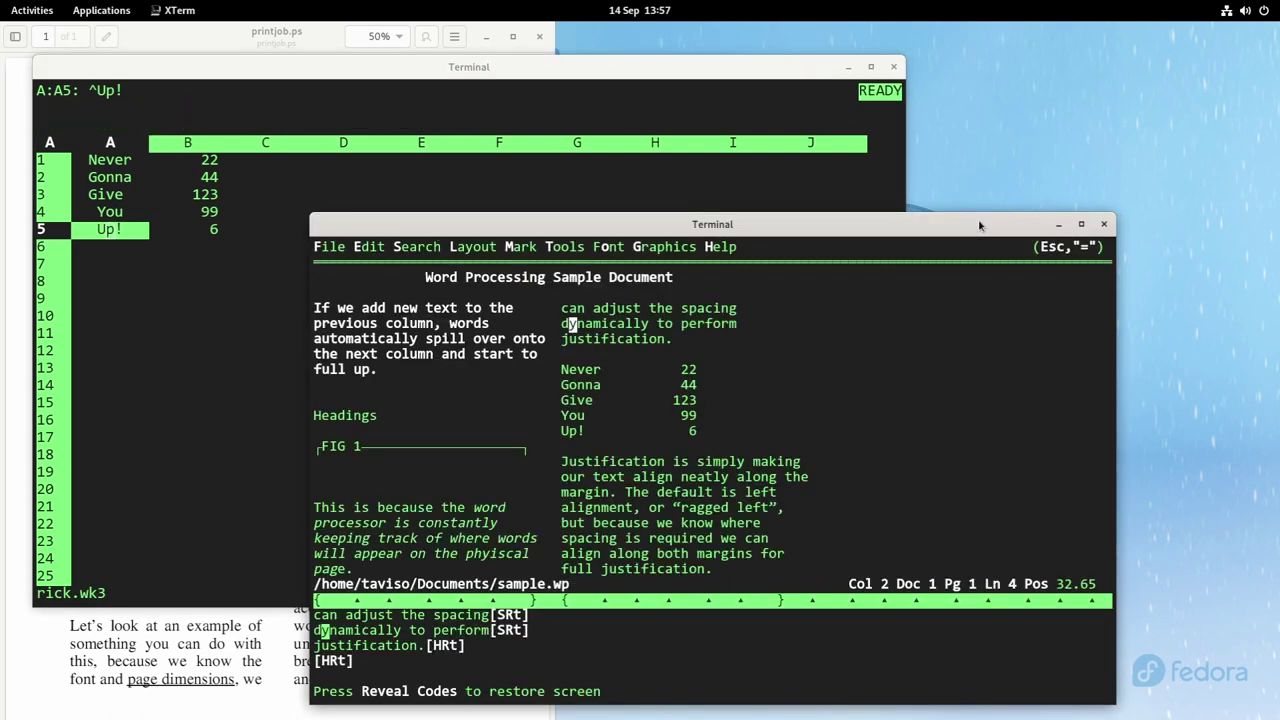
# Switch to the spreadsheet and set B1 to 128 and B2 to 946.
pyautogui.click(265, 343)
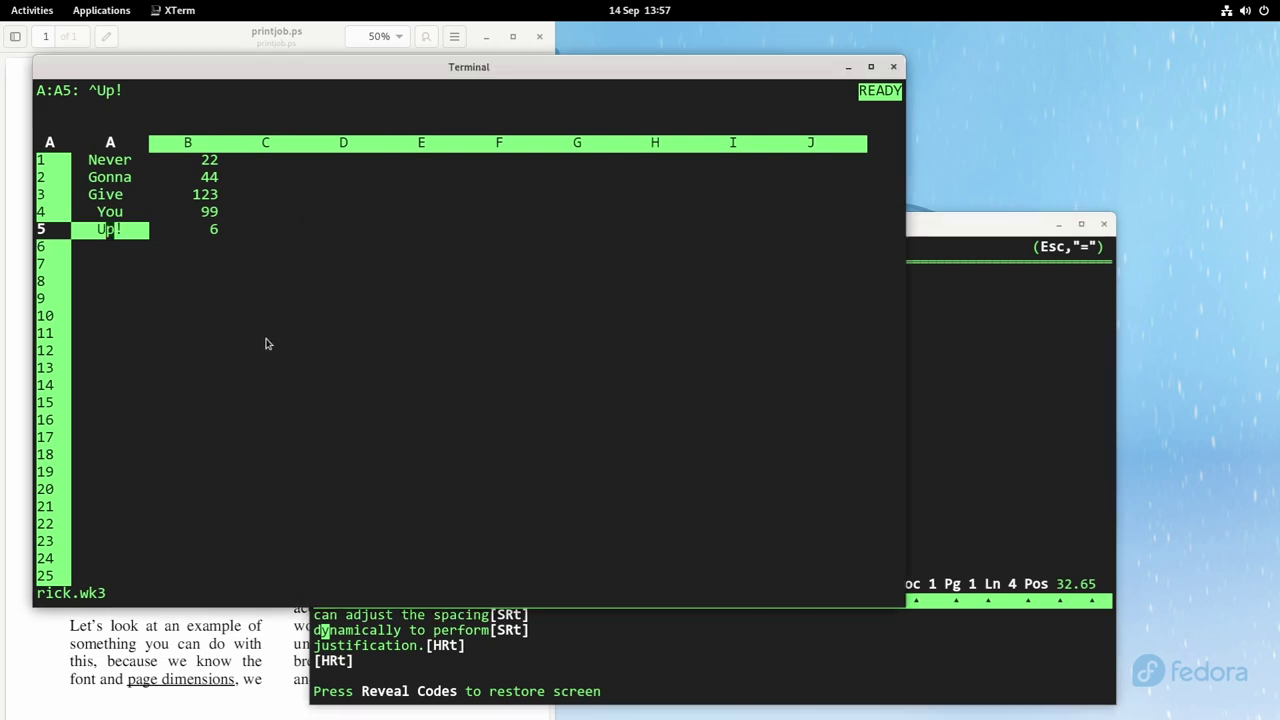
pyautogui.press('Up')
pyautogui.press('Up')
pyautogui.press('Up')
pyautogui.press('Right')
pyautogui.press('Up')
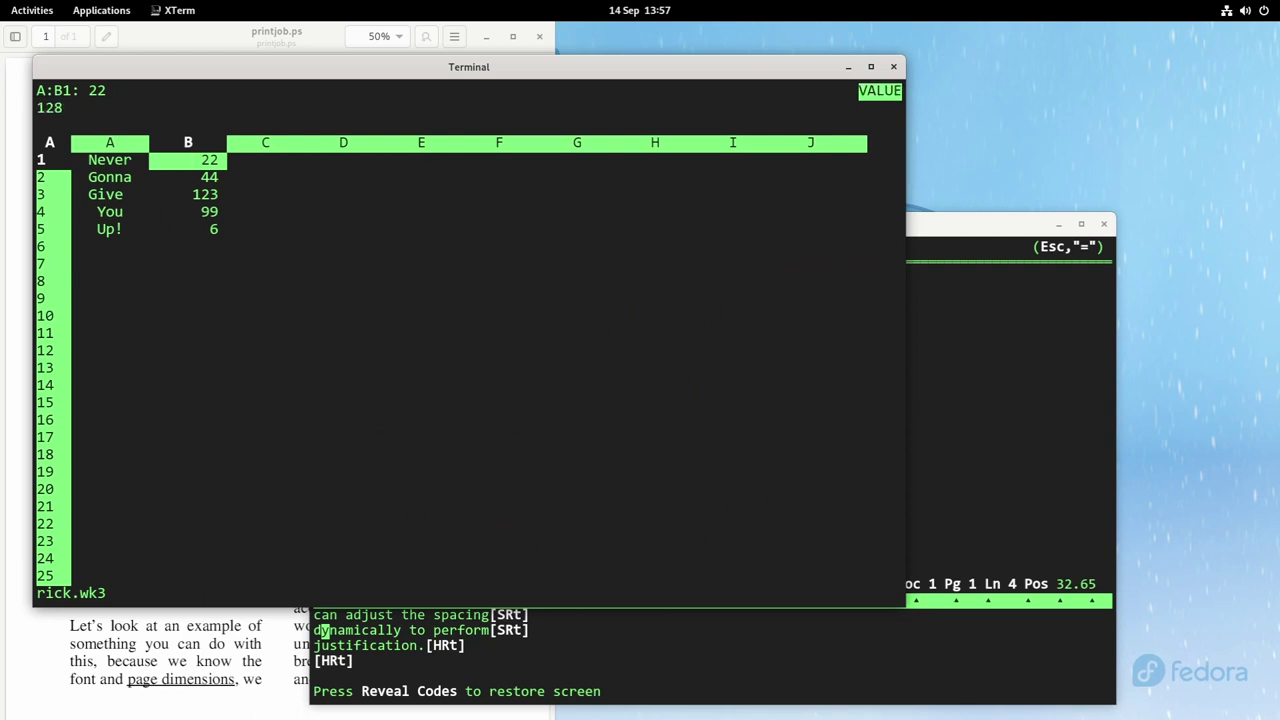
pyautogui.press('Down')
pyautogui.write('946')
# Set B3 to 3, B4 to 77 and B5 to 42, and save the worksheet.
pyautogui.press('Down')
pyautogui.write('3')
pyautogui.press('Down')
pyautogui.press('Down')
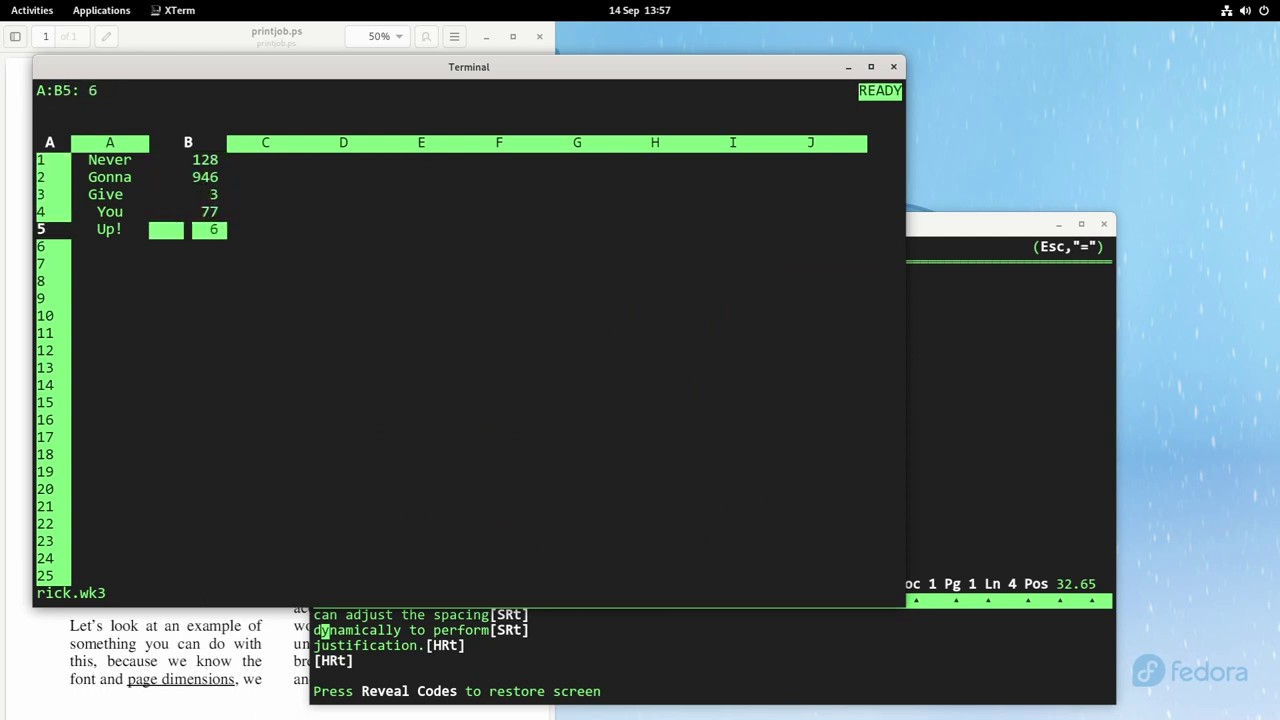
pyautogui.write('42')
pyautogui.press('Return')
pyautogui.write('/fs')
pyautogui.press('Return')
# Switch to the word processor and update all spreadsheet links in the document.
pyautogui.click(925, 234)
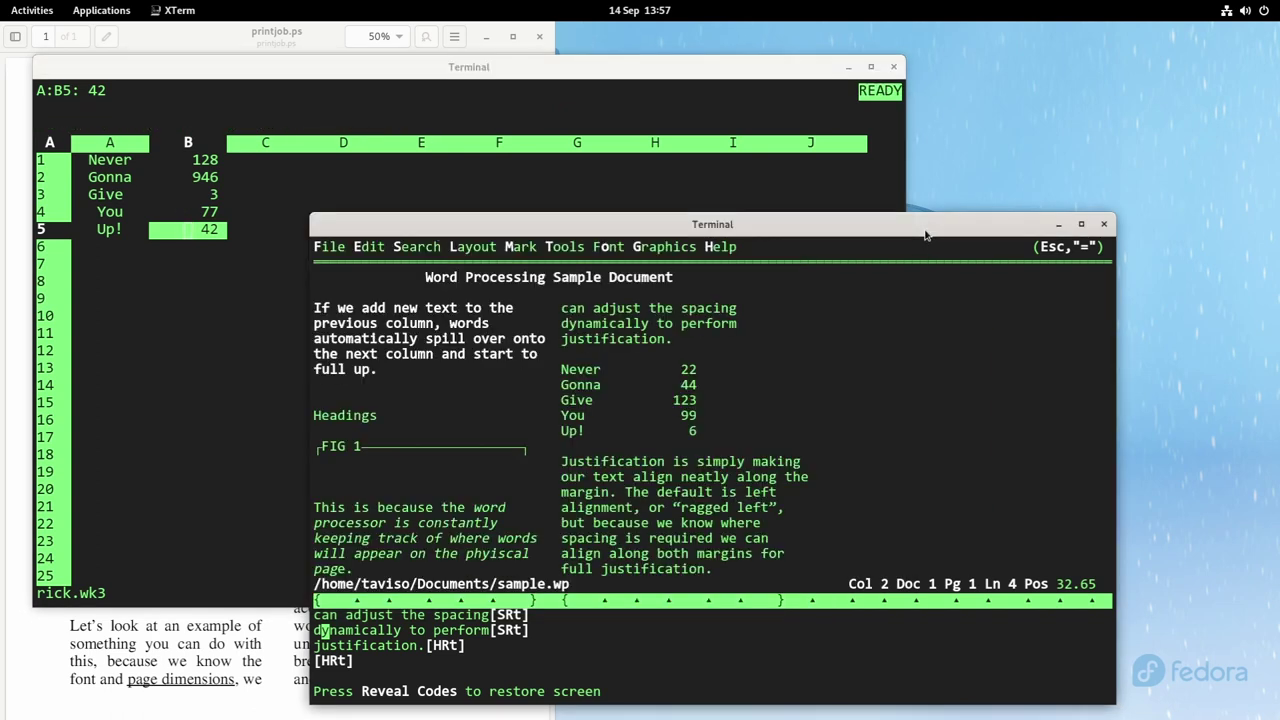
pyautogui.hotkey('ctrl', 'F5')
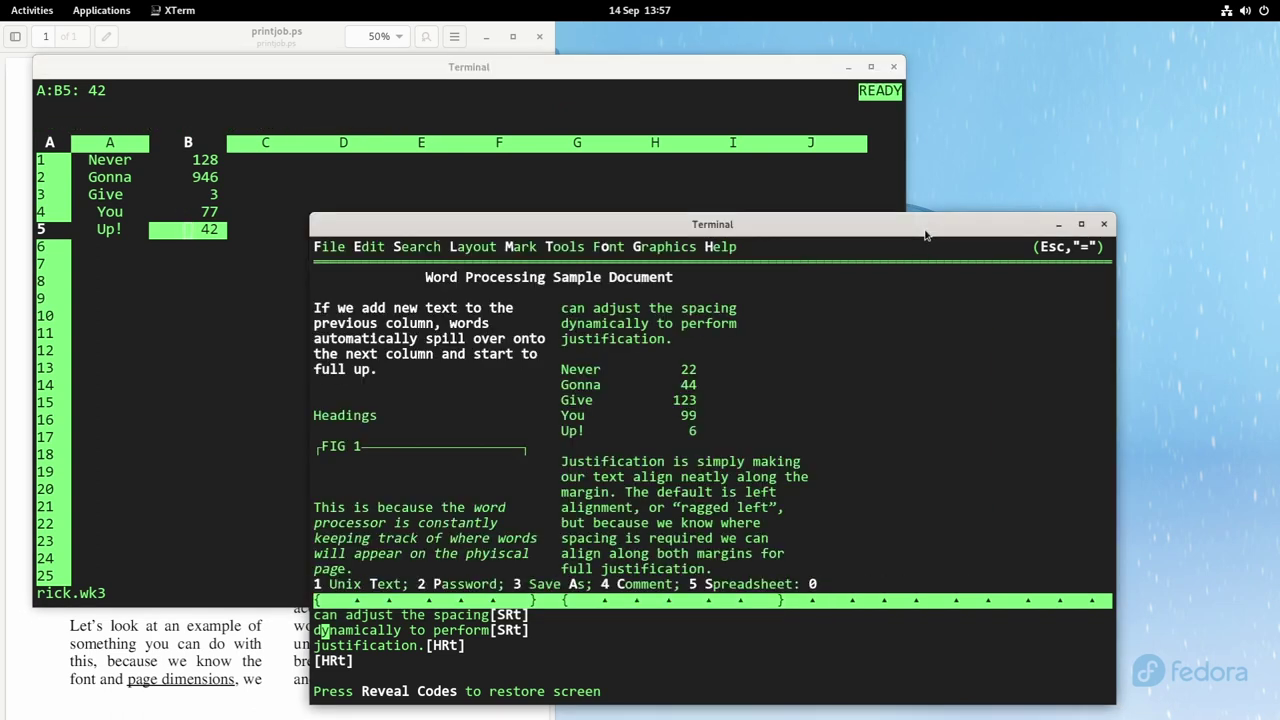
pyautogui.press('5')
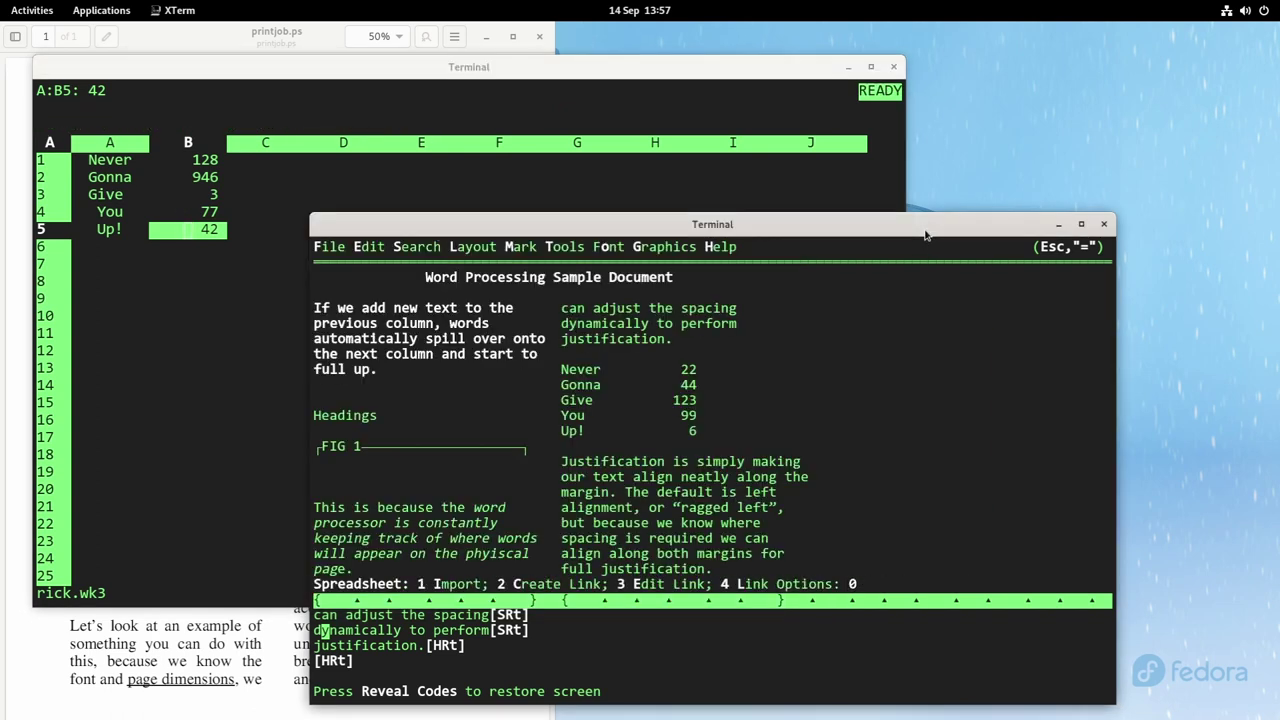
pyautogui.press('4')
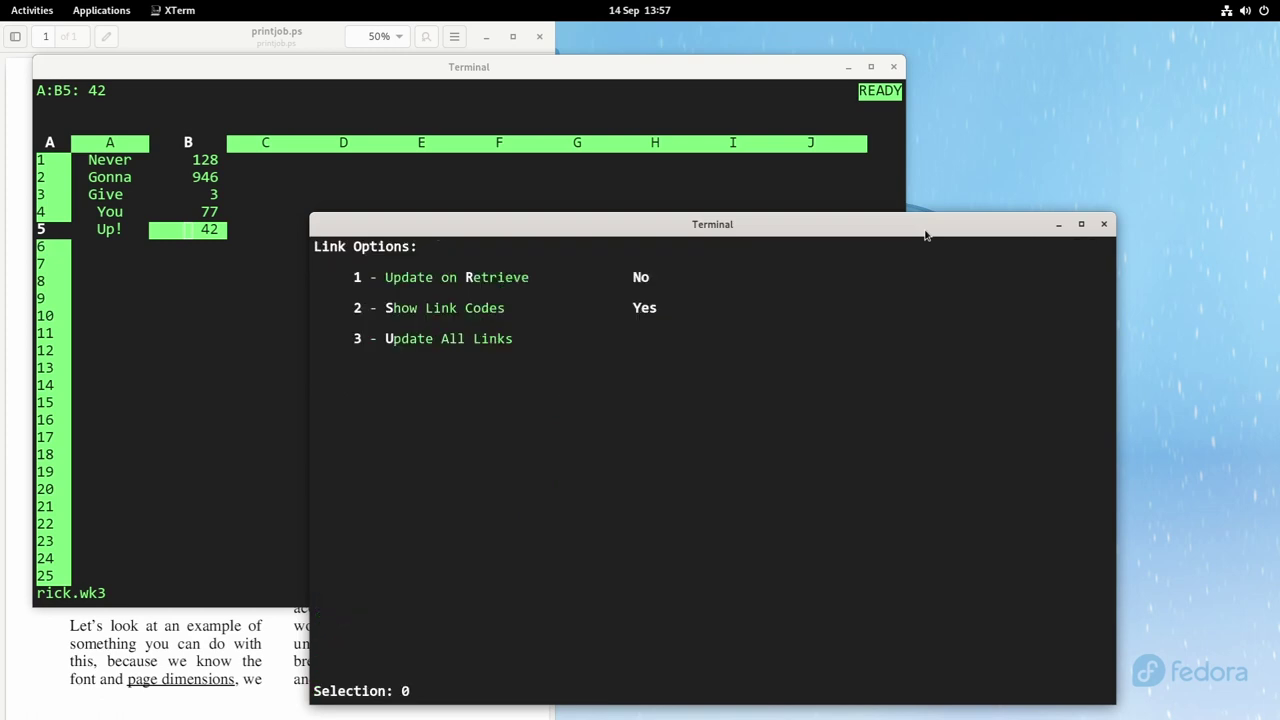
pyautogui.press('Return')
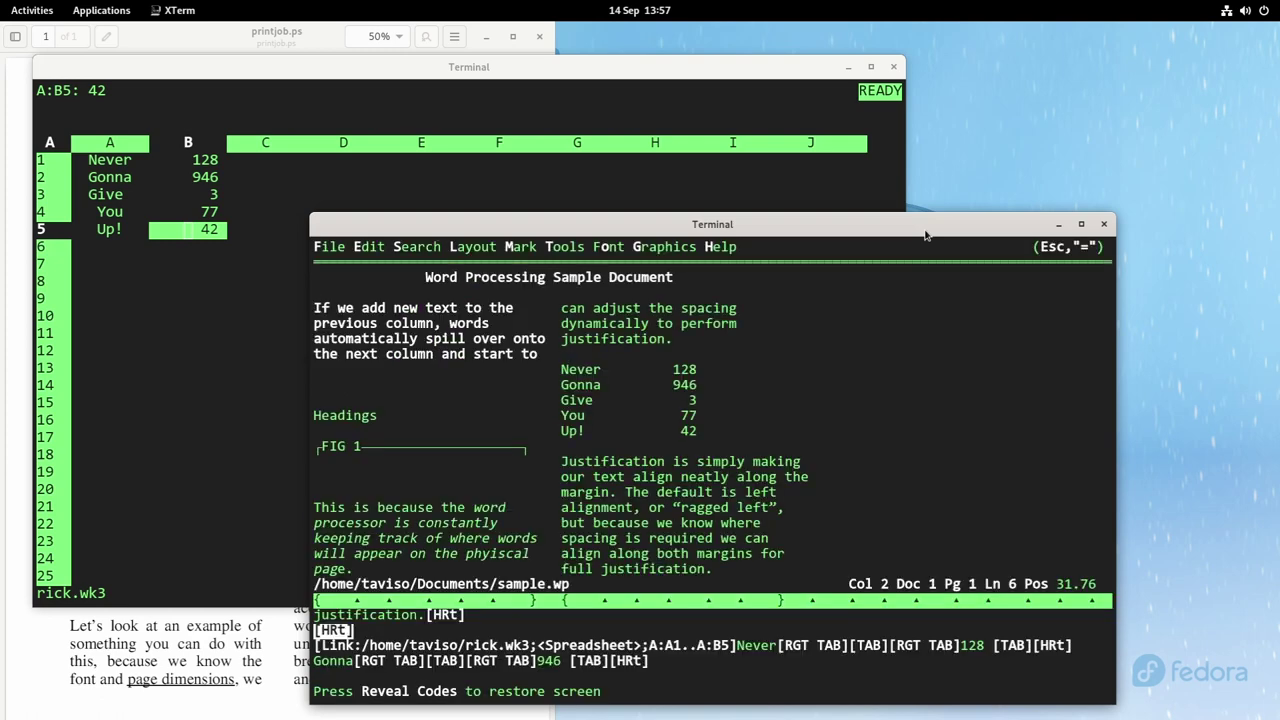
# Print the full document and check the refreshed printjob.ps in the document viewer.
pyautogui.hotkey('shift', 'F7')
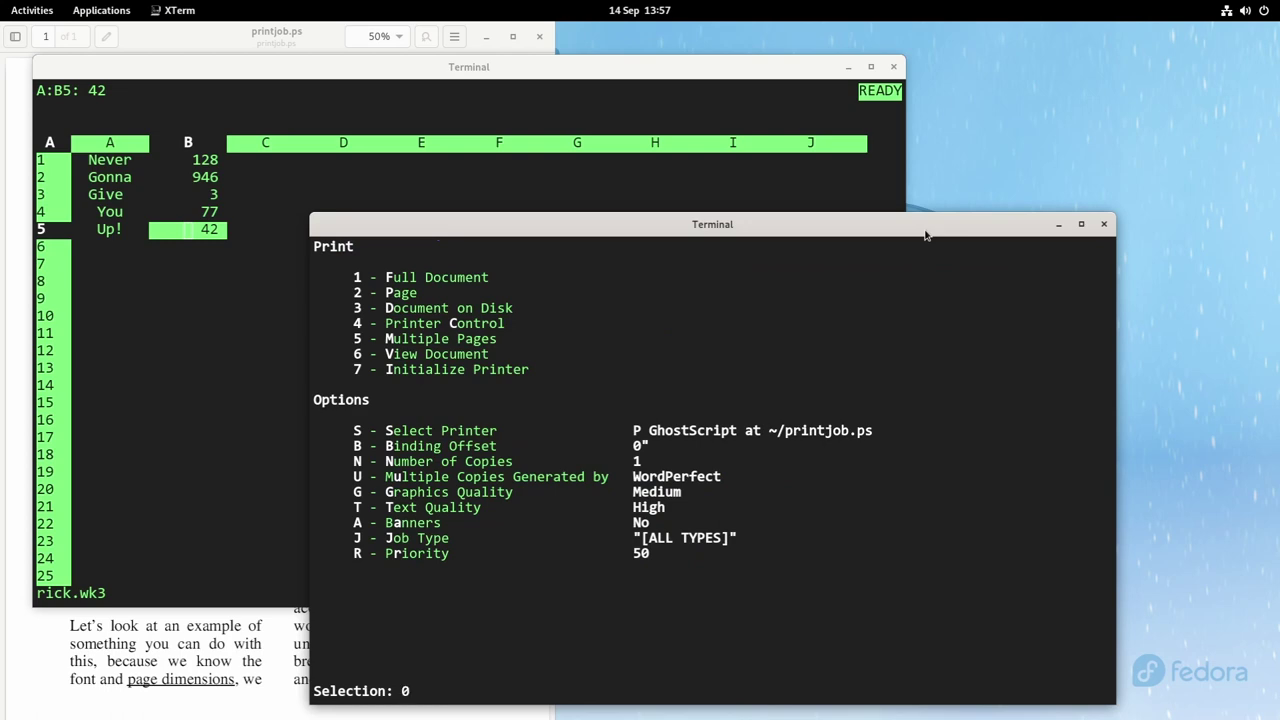
pyautogui.press('1')
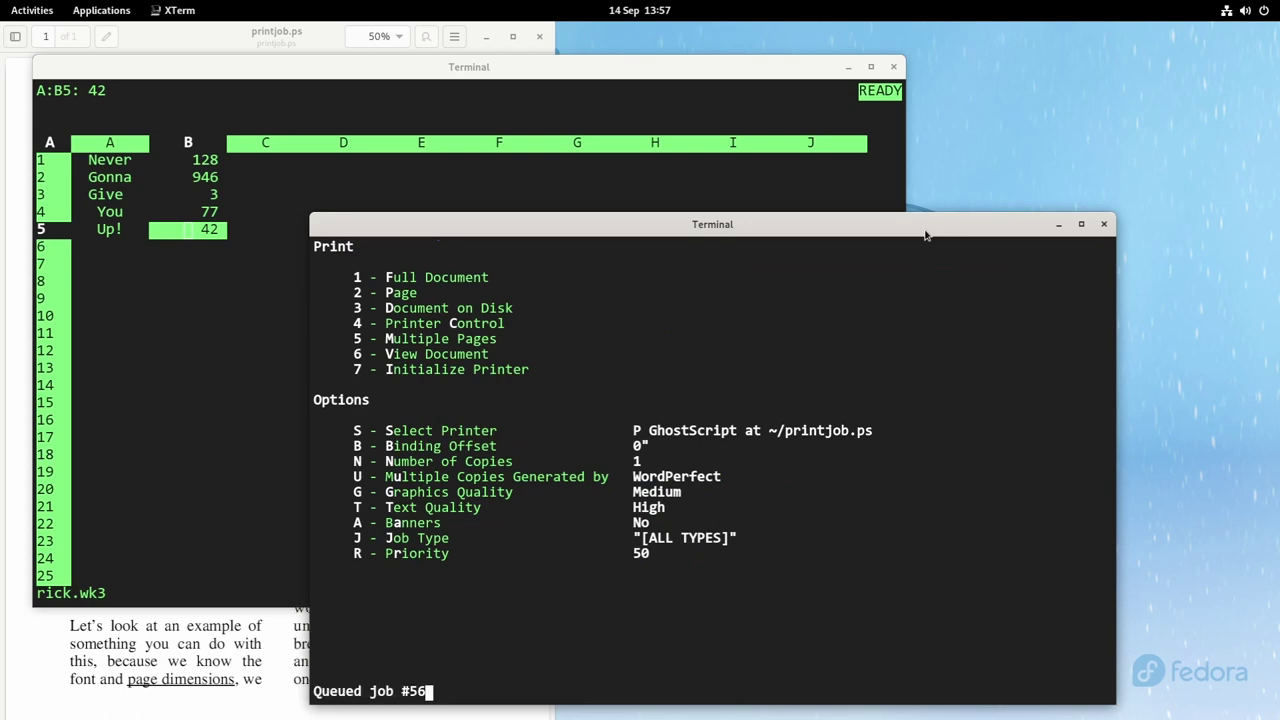
pyautogui.click(297, 36)
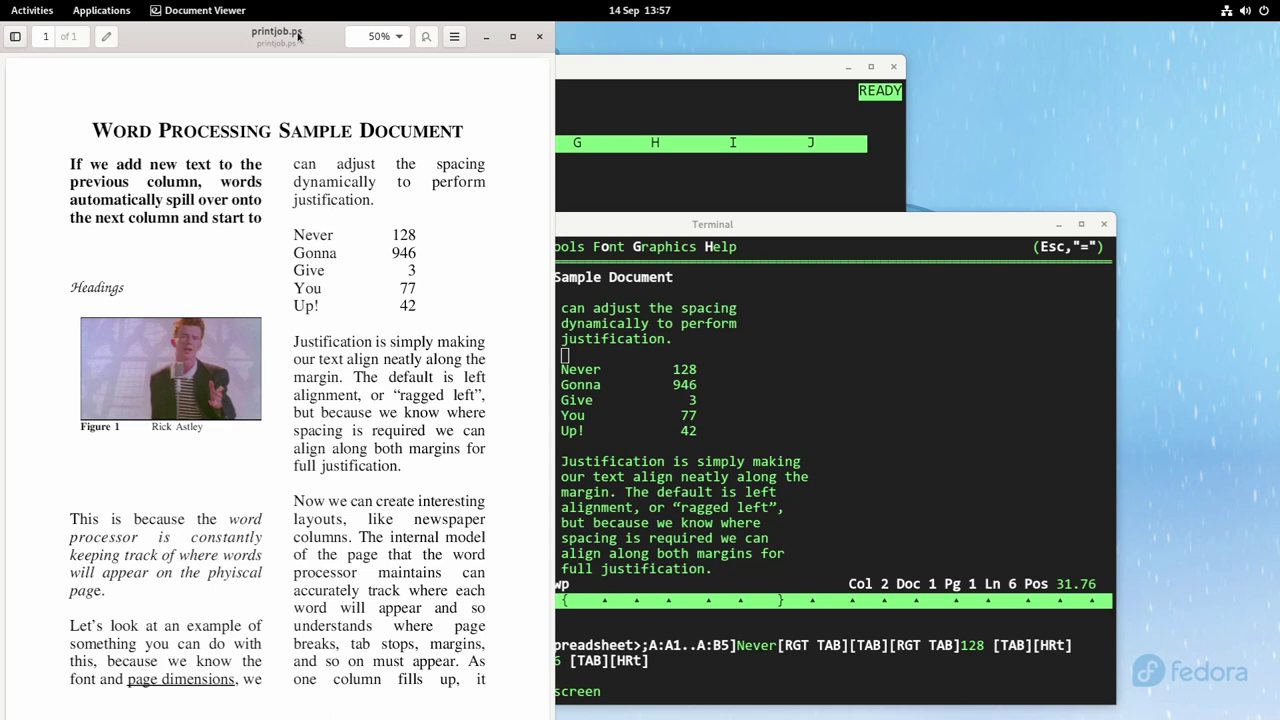
pyautogui.click(585, 356)
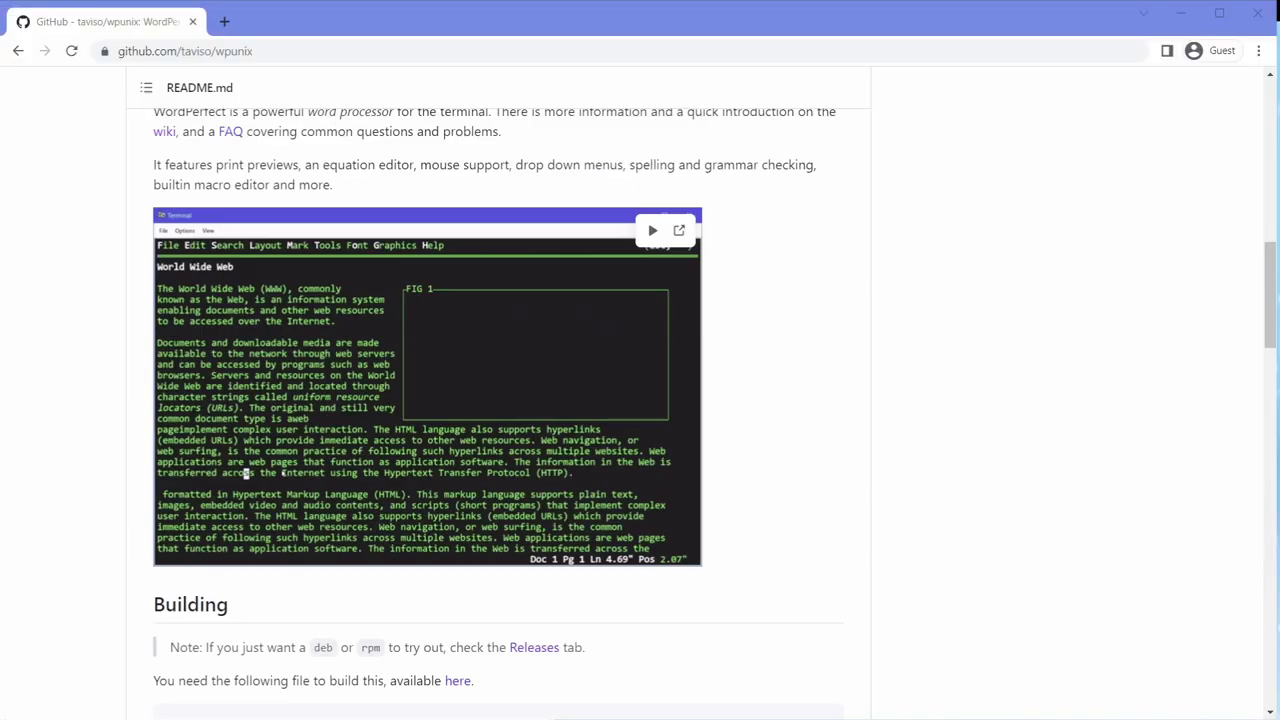
# Play the demo animation in the wpunix README on GitHub and look over the project introduction.
pyautogui.click(650, 232)
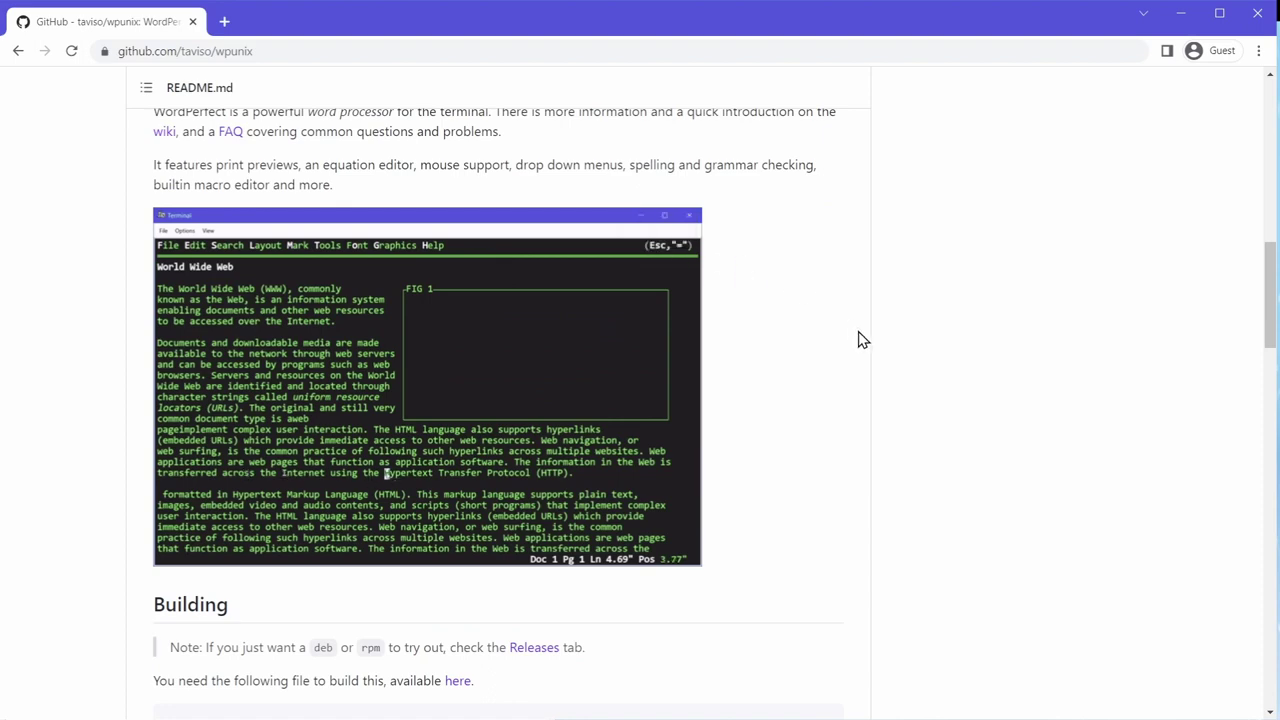
pyautogui.scroll(1, 857, 340)
pyautogui.scroll(1, 857, 340)
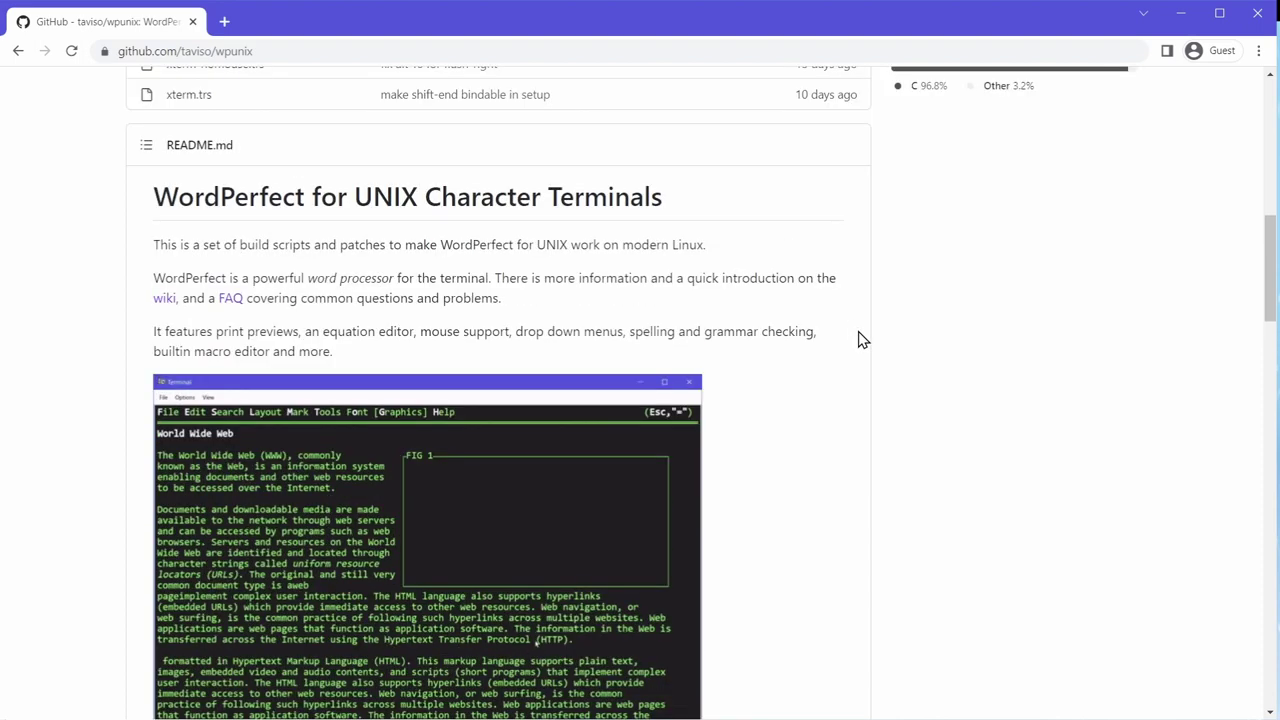
pyautogui.scroll(-1, 857, 340)
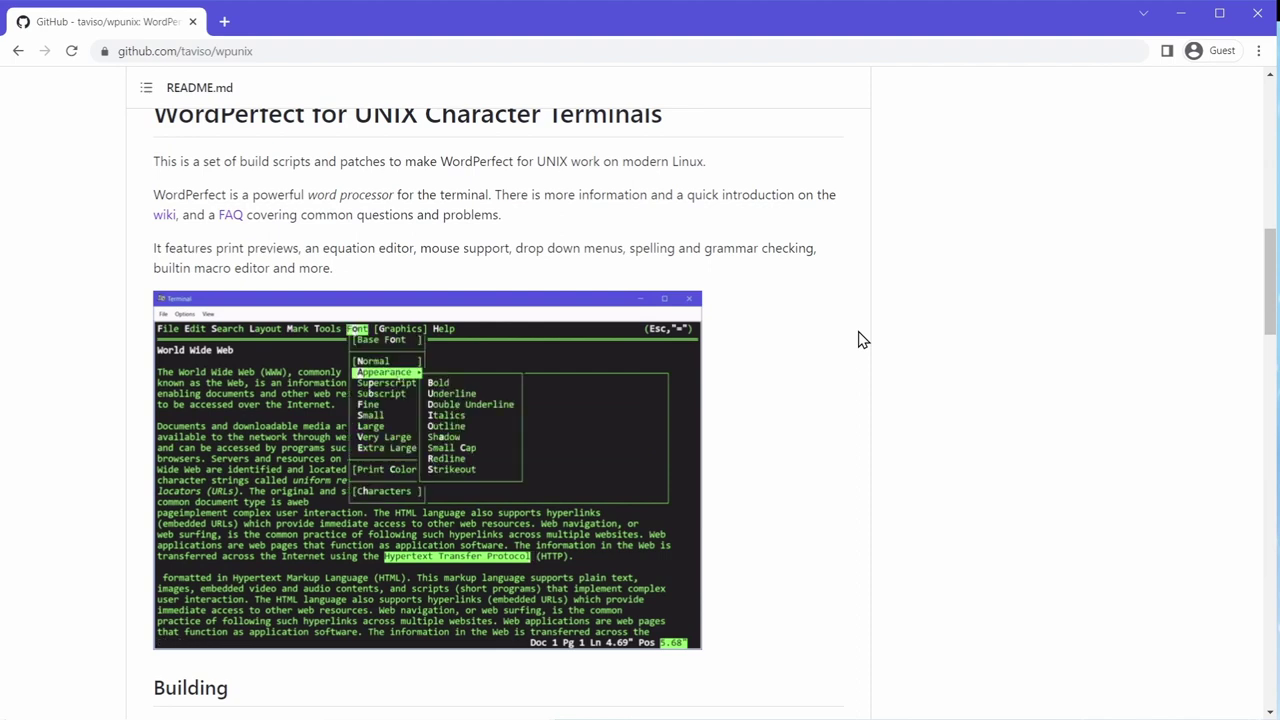